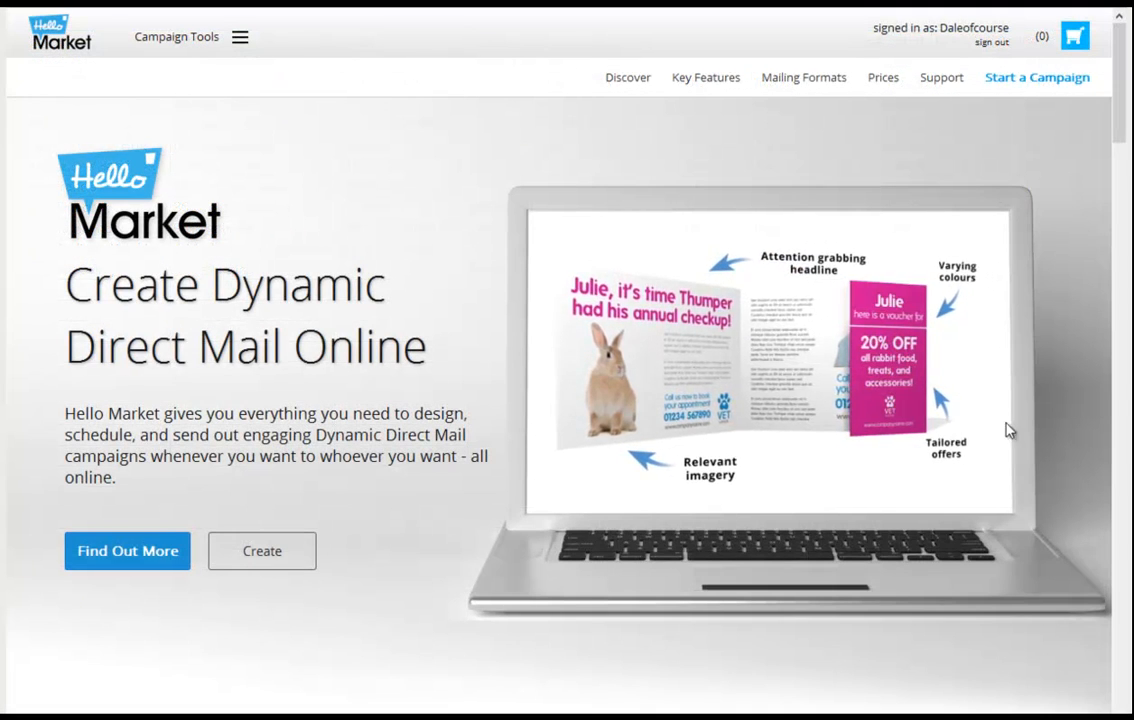
Step: Open the Data Manager and upload the CoffeeShopData.xlsx file
left_click(222, 45)
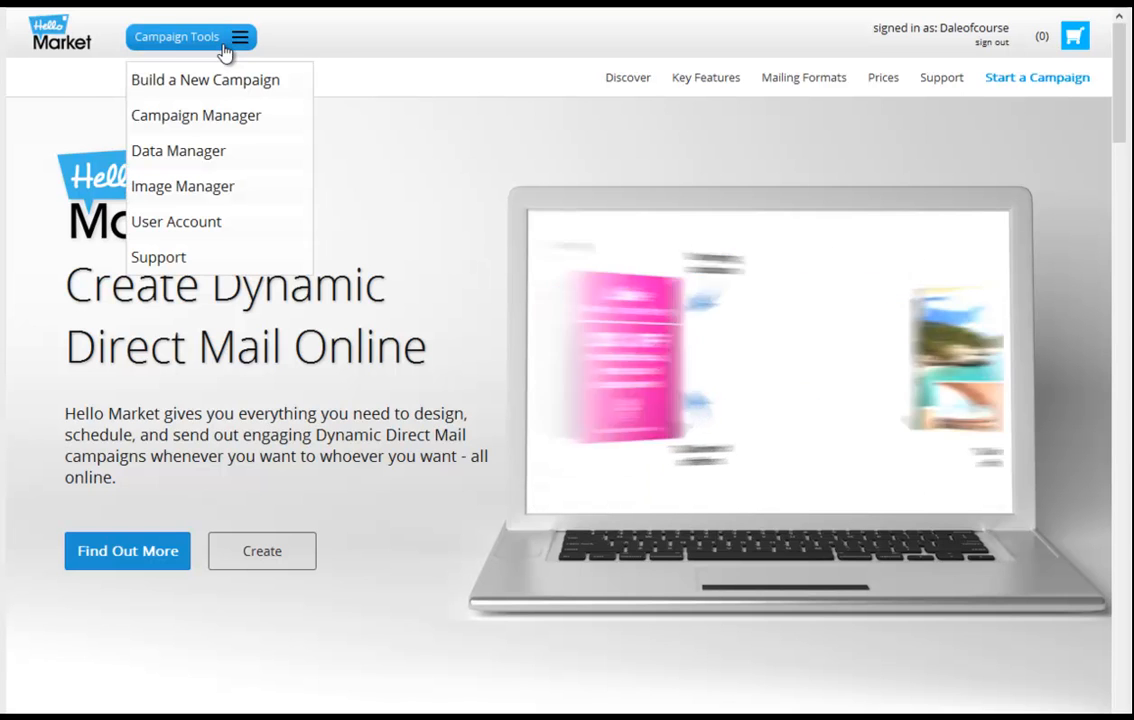
left_click(204, 155)
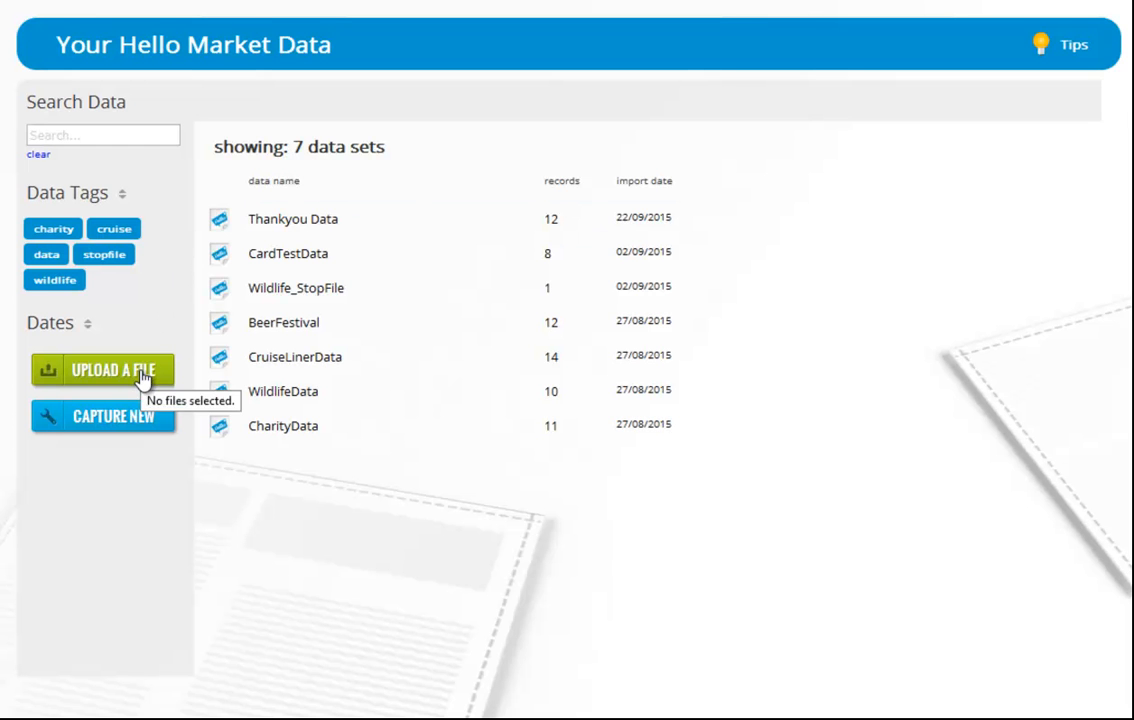
left_click(143, 375)
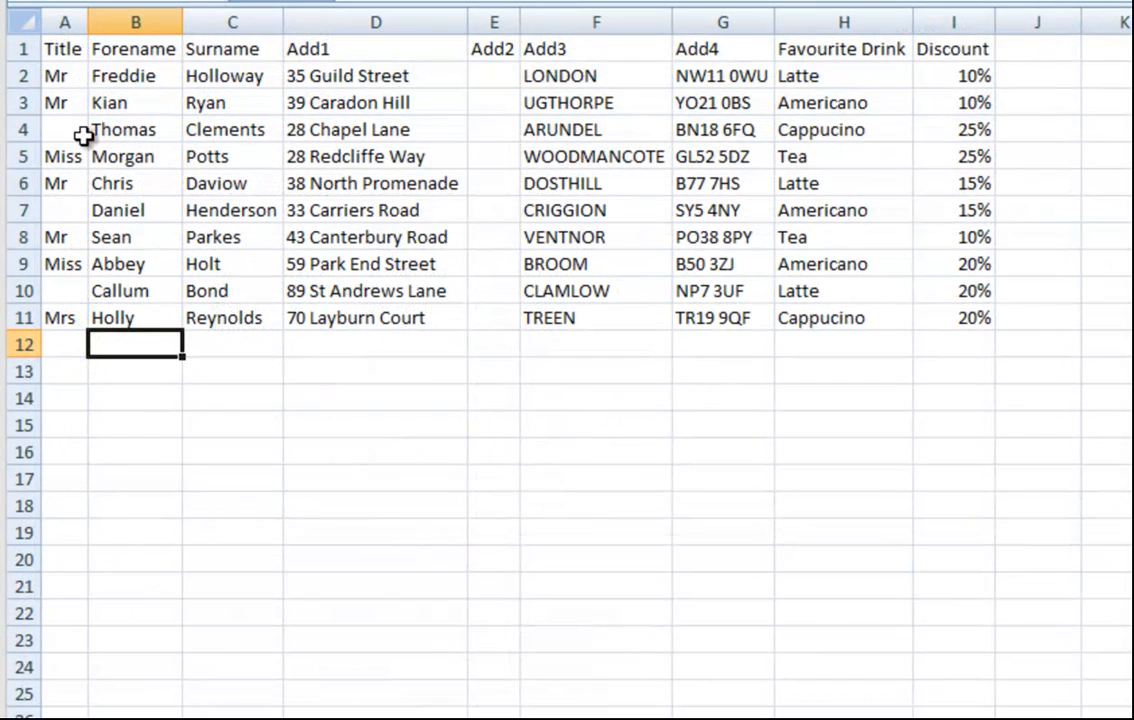
left_click_drag(60, 48, 927, 43)
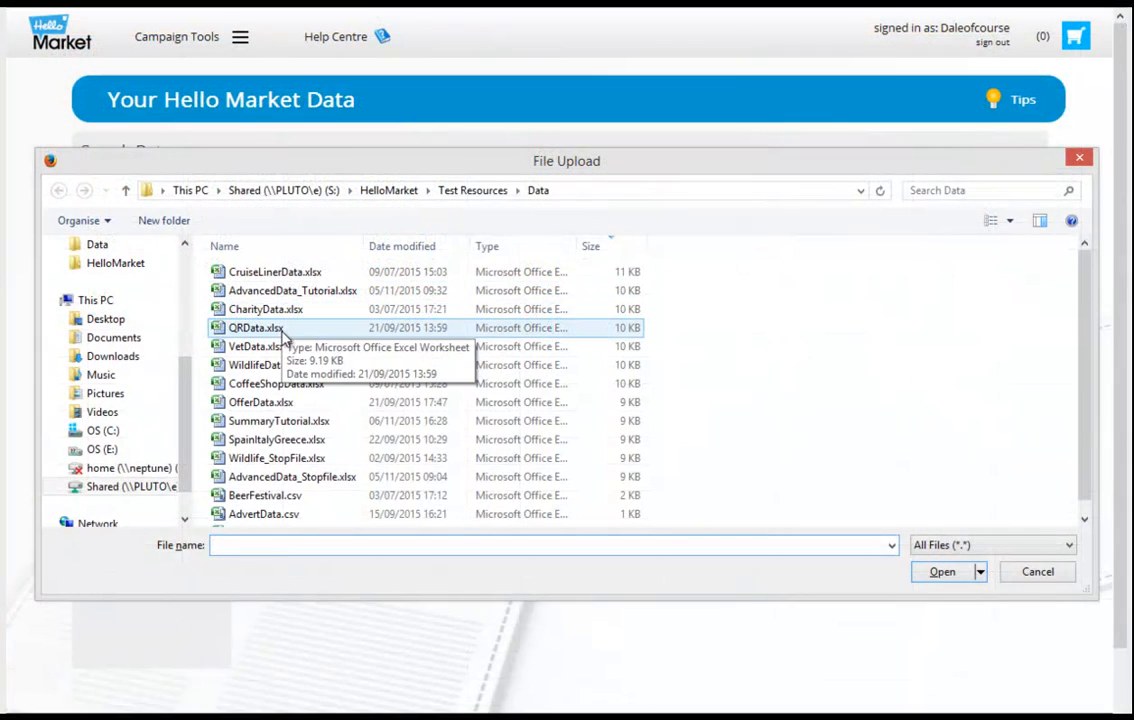
left_click(306, 387)
double_click(306, 387)
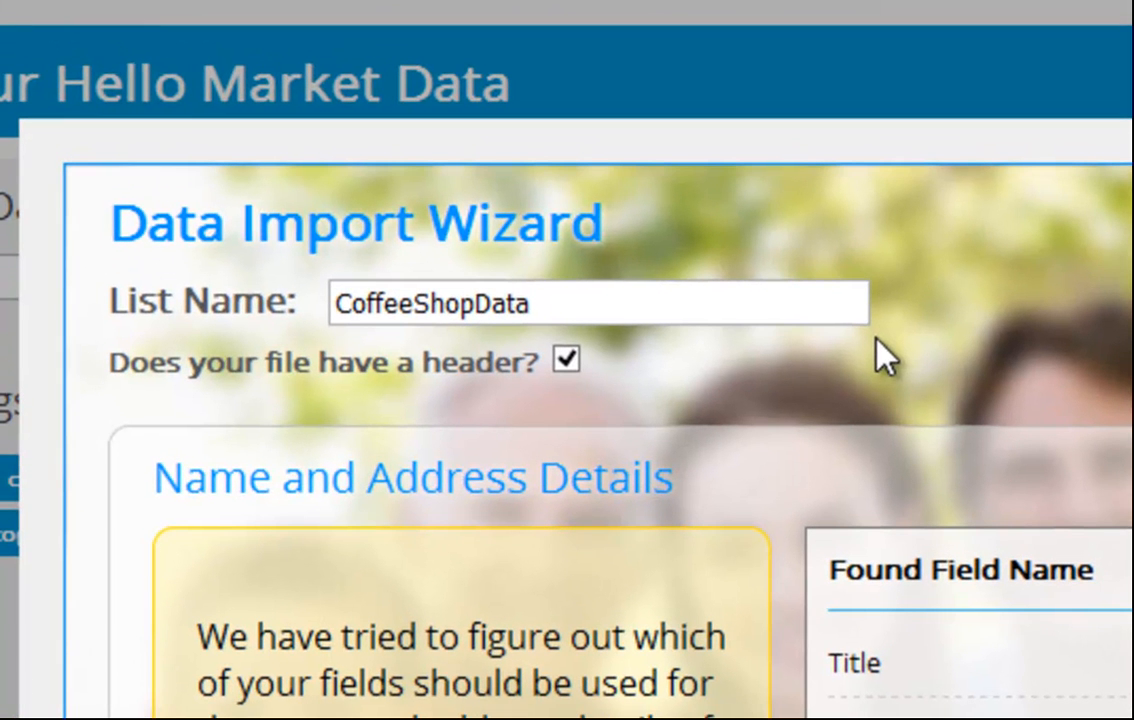
Step: Rename the imported list to Coffee Shop Data in the import wizard
left_click(558, 297)
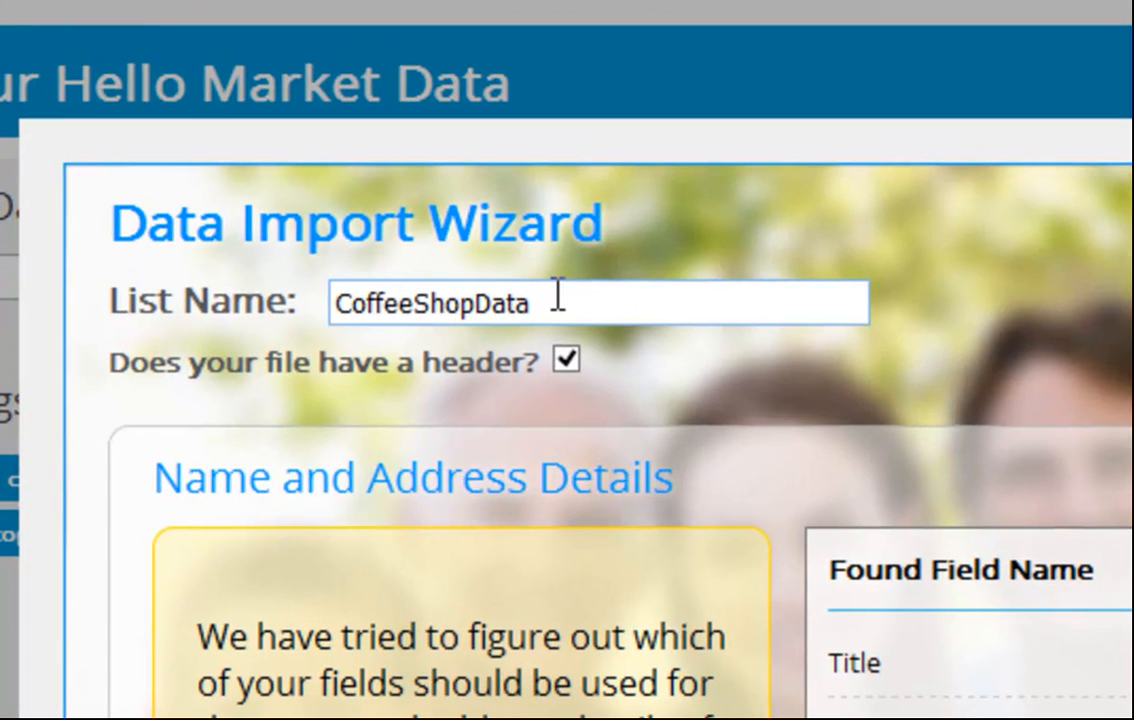
left_click(415, 305)
left_click(483, 305)
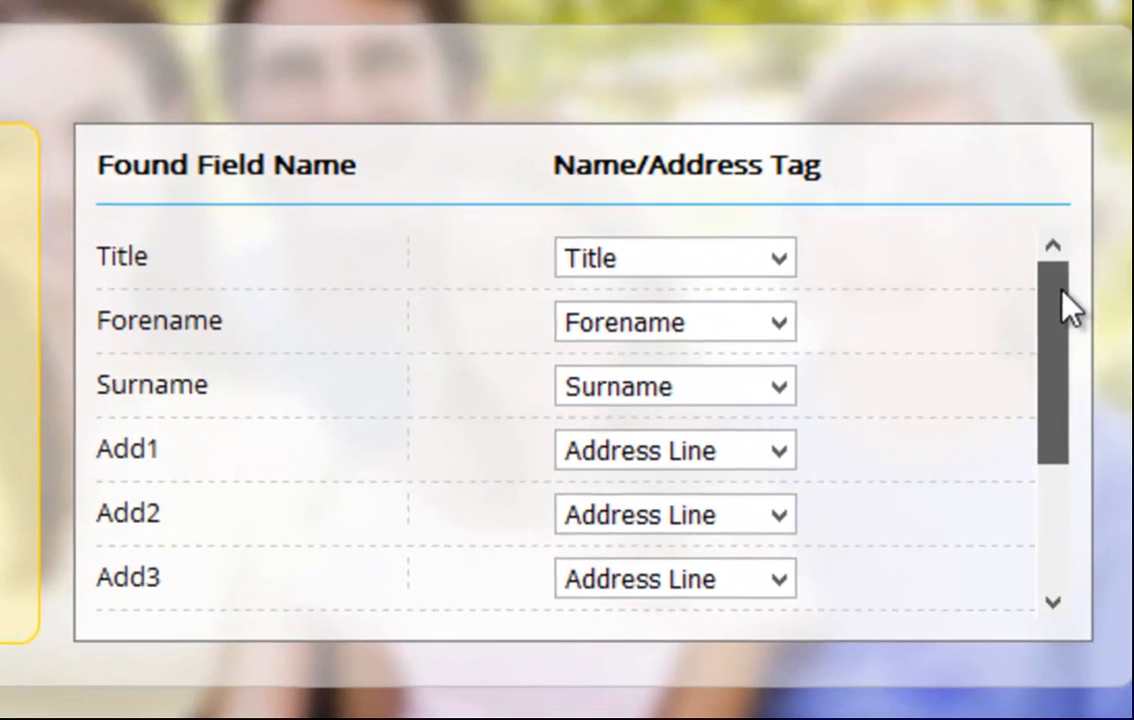
Step: Check the name and address tag mappings of the file's fields and import the list
left_click_drag(1017, 362, 1017, 389)
left_click_drag(1057, 350, 1030, 482)
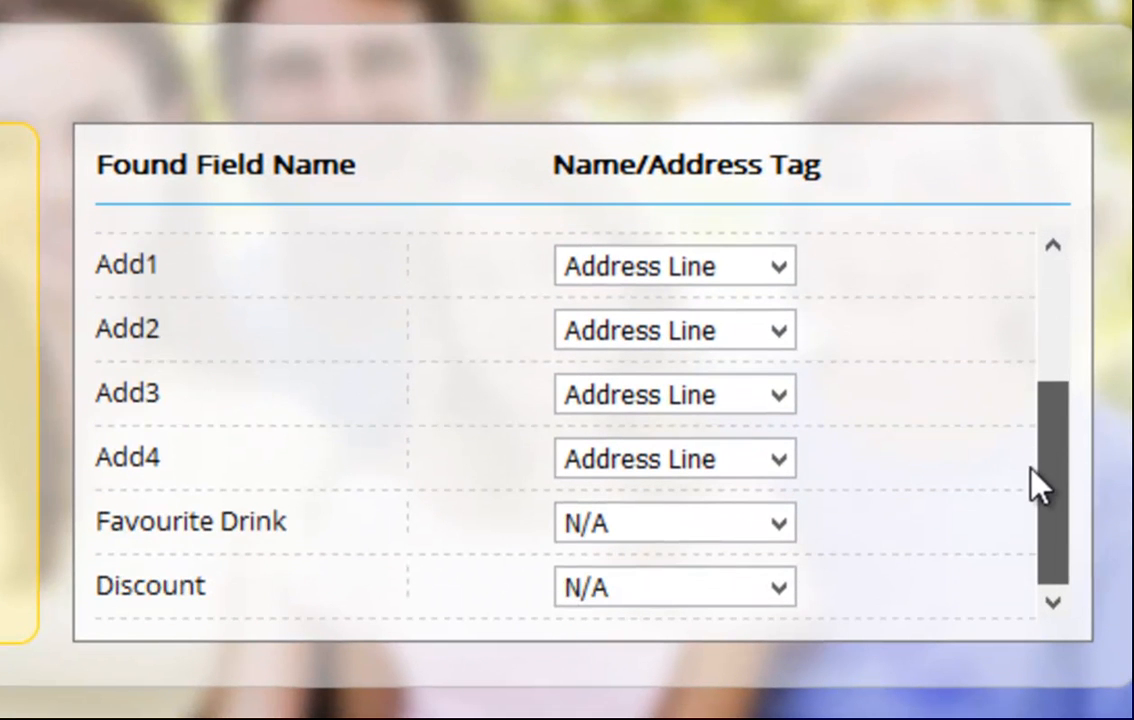
left_click_drag(1040, 430, 1060, 264)
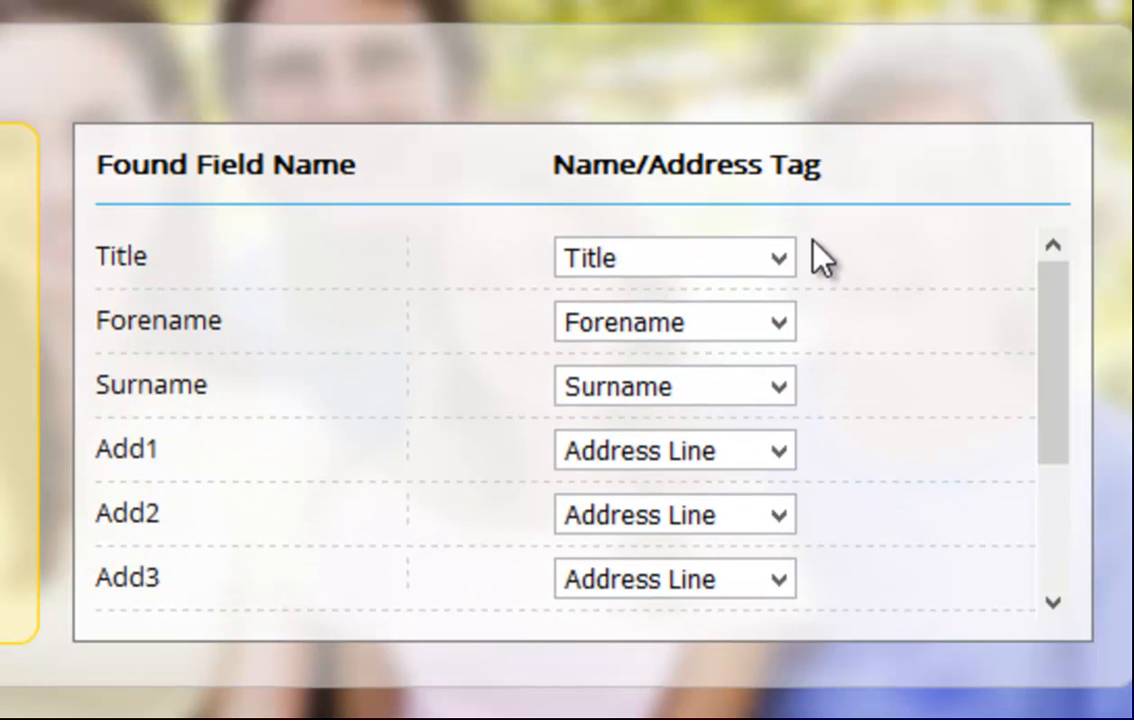
left_click(777, 261)
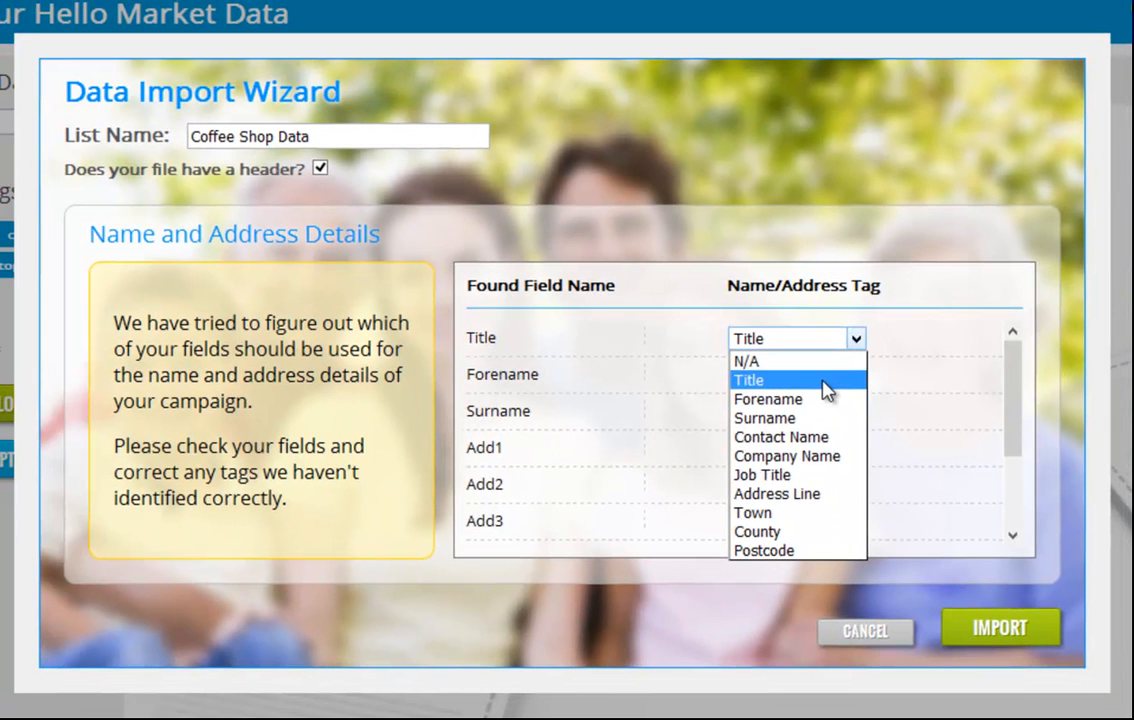
left_click(824, 381)
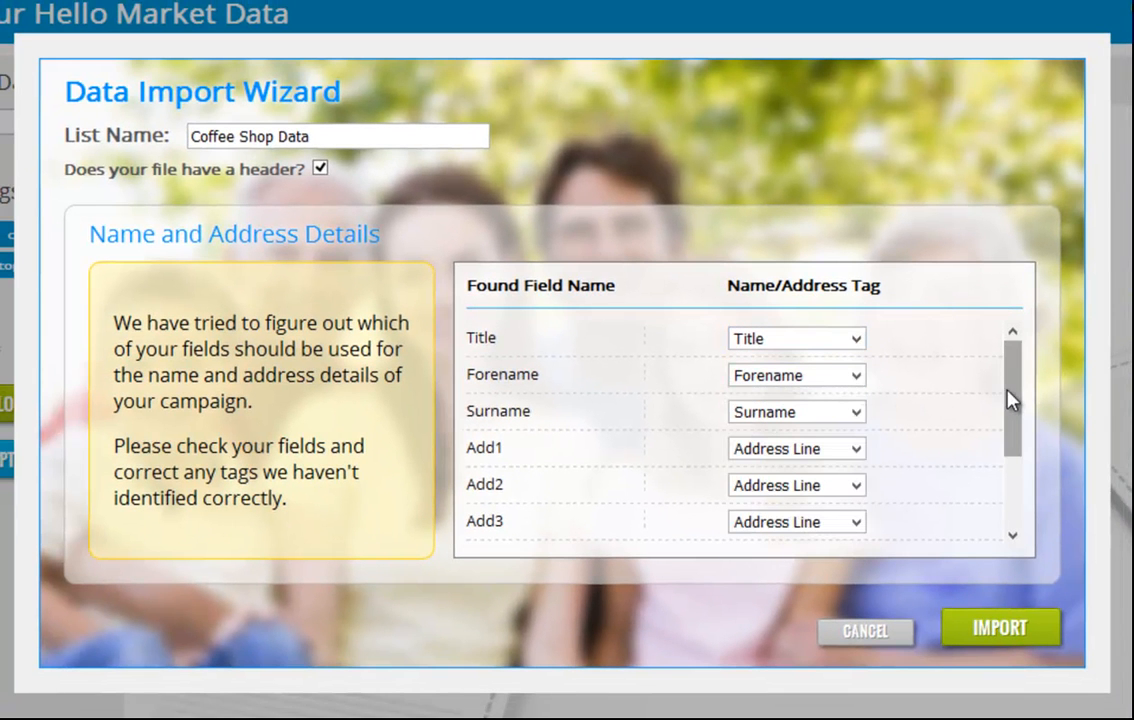
left_click_drag(1013, 398, 1013, 470)
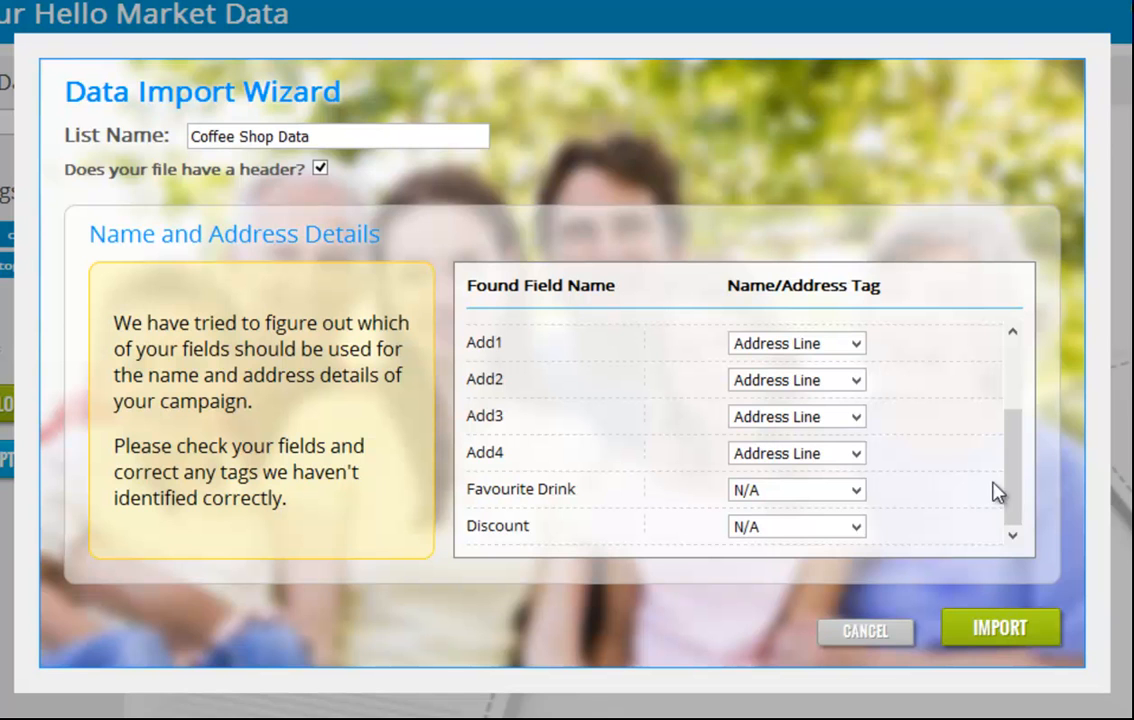
left_click(803, 507)
left_click(801, 510)
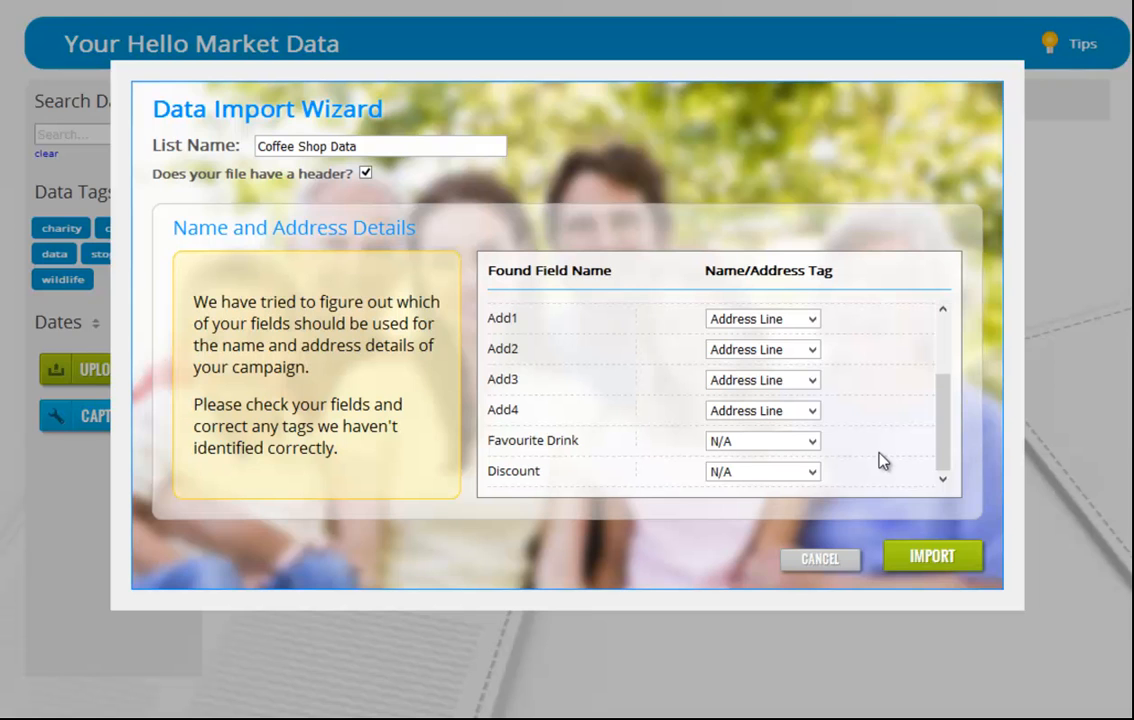
left_click(931, 560)
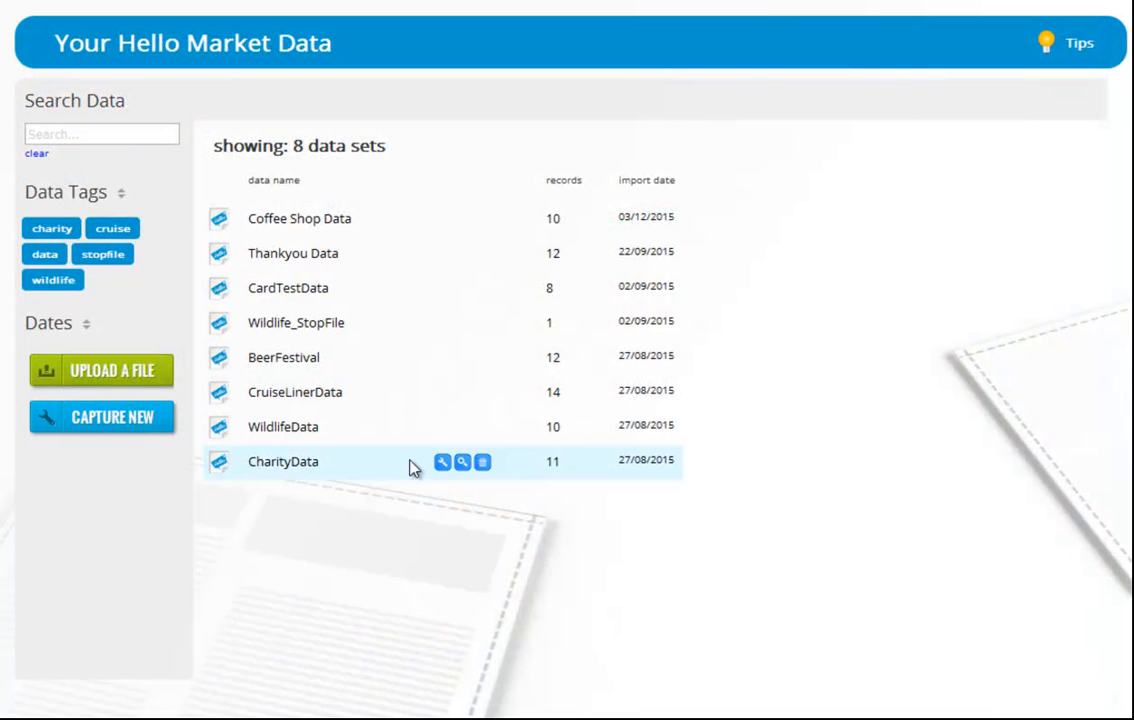
Step: Start capturing a new address list named New List
left_click(110, 432)
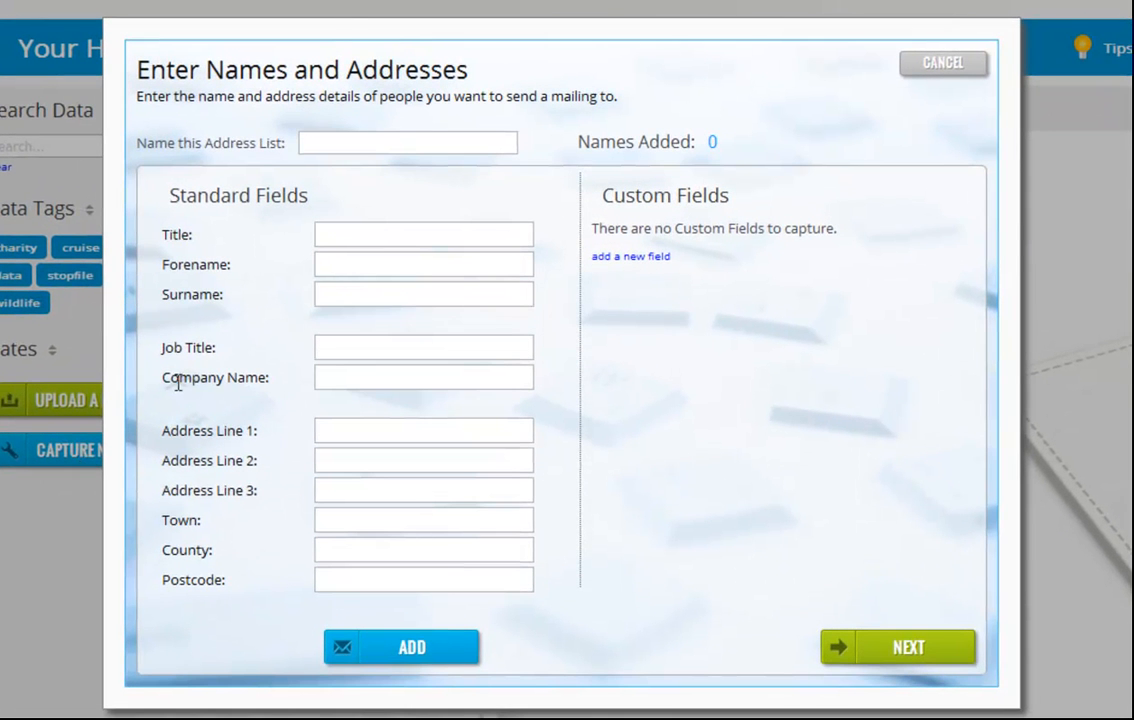
left_click(337, 145)
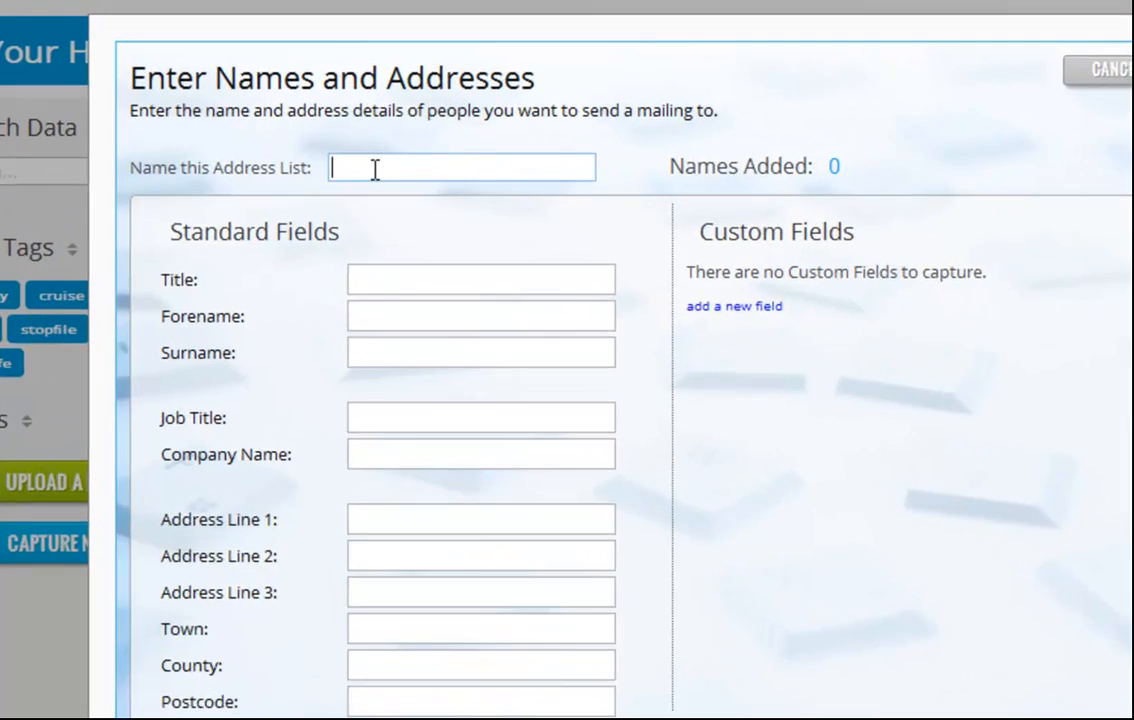
type("New List")
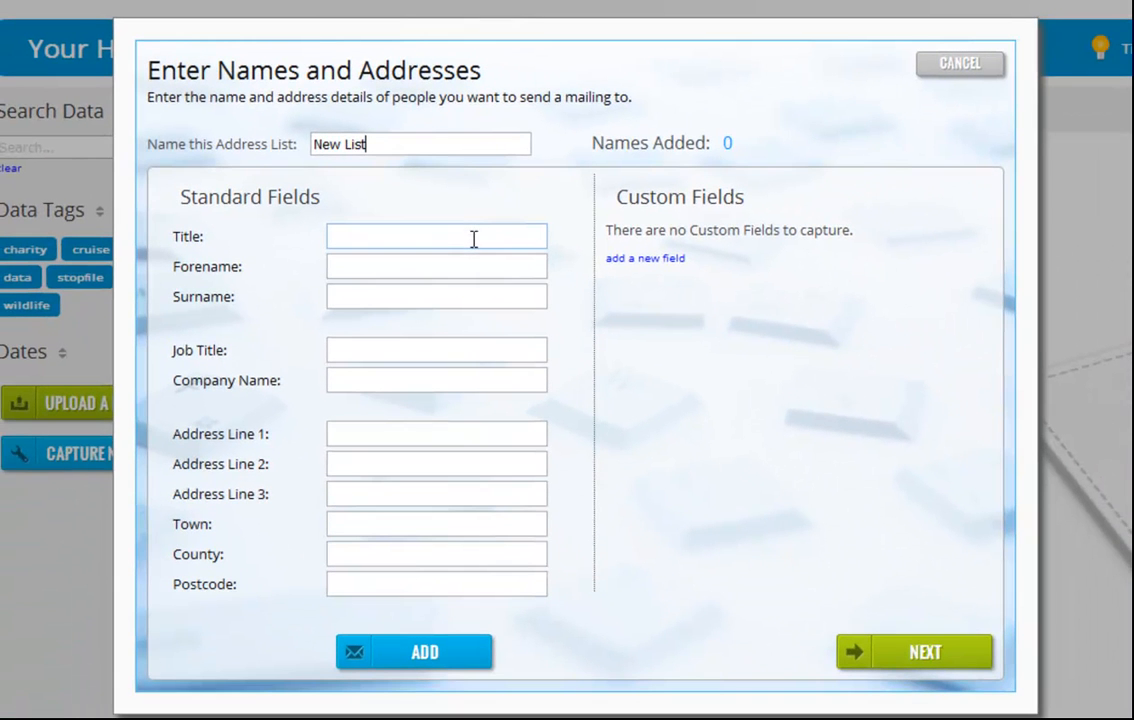
Step: Fill in a test recipient's title, forename, surname, first address line and postcode
left_click(474, 239)
type("Mr")
key("Tab")
type("test")
key("Tab")
type("Person")
key("Tab")
key("Tab")
key("Tab")
type("1 Test Street")
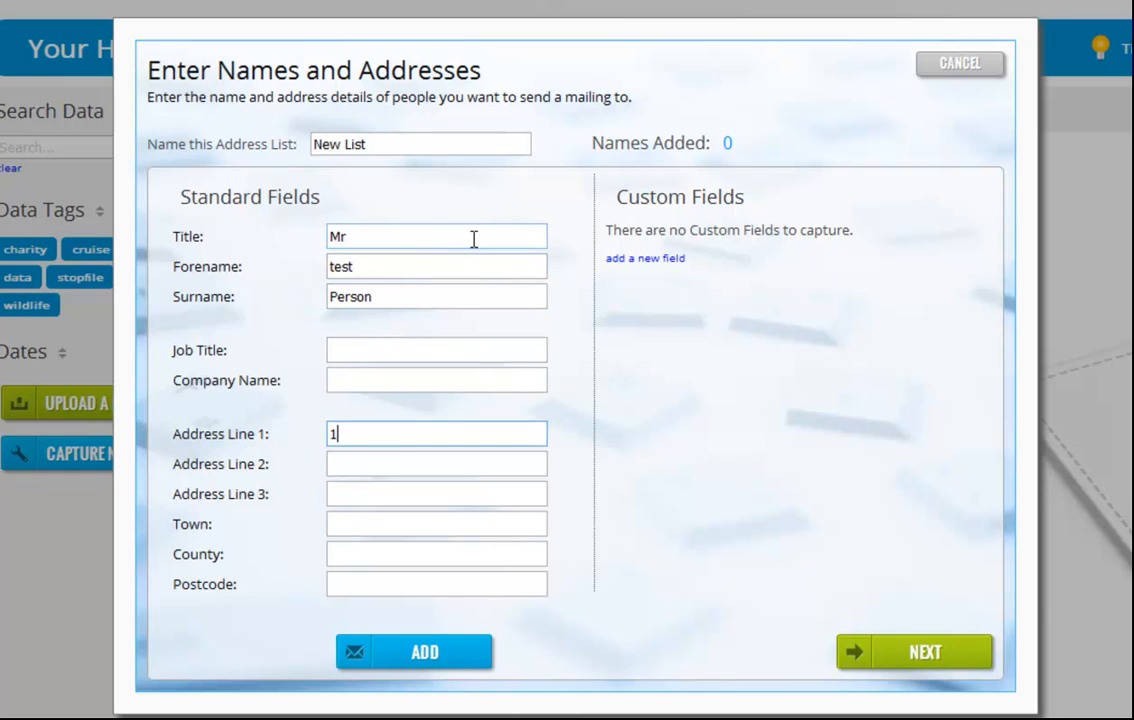
key("Tab")
key("Tab")
key("Tab")
key("Tab")
key("Tab")
key("Tab")
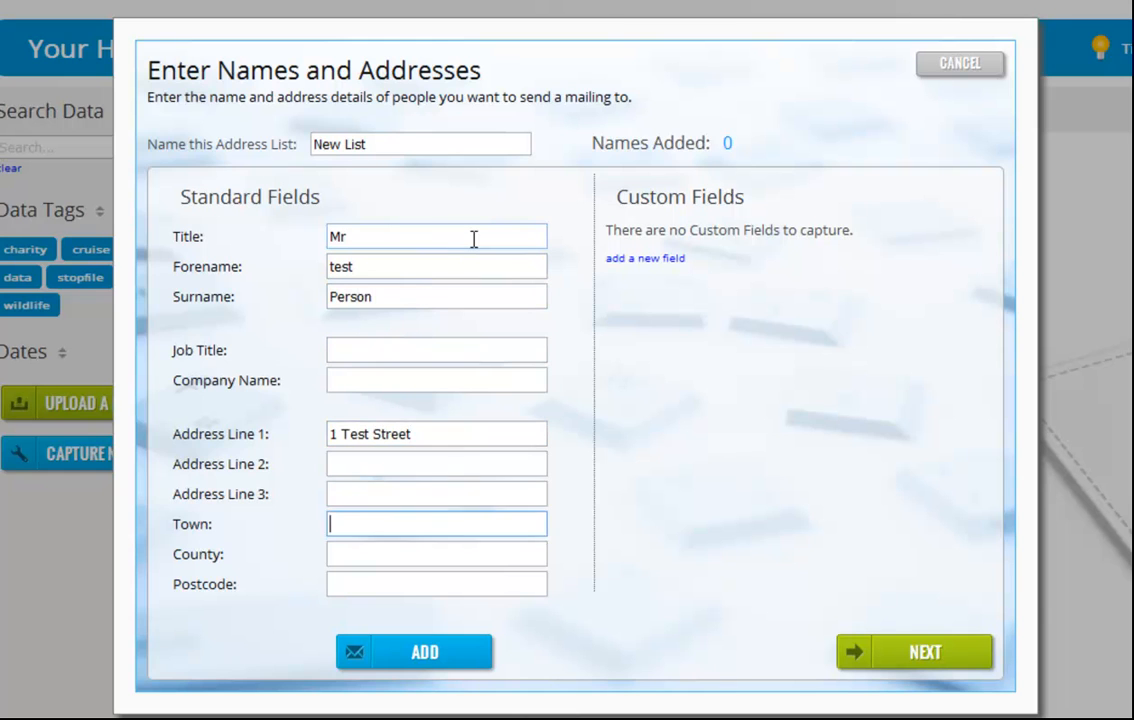
type("AB12 3CD")
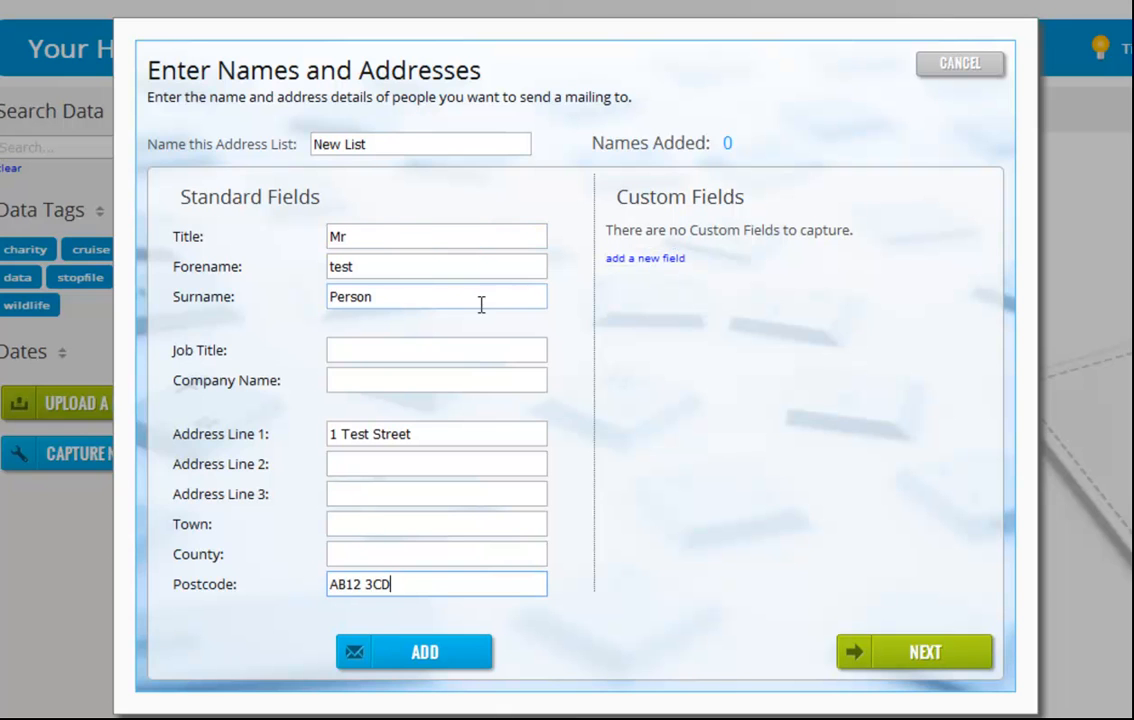
Step: Add a custom field named Test with value 123 and remove it again
left_click(678, 262)
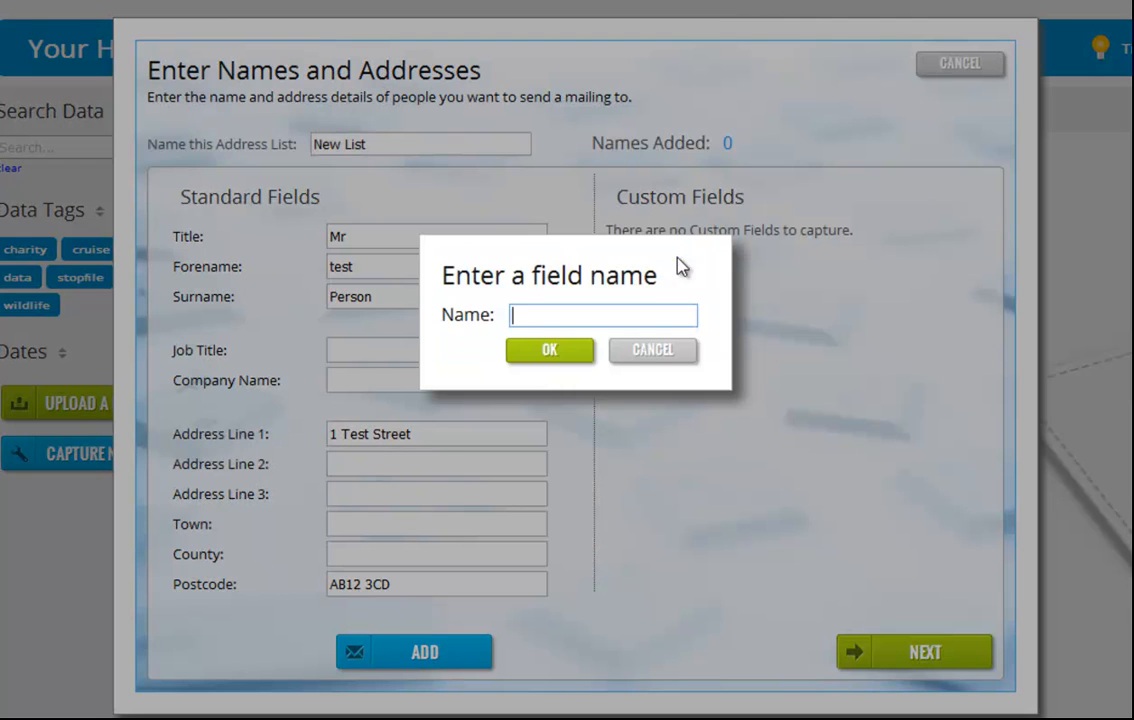
type("Test")
left_click(549, 351)
left_click(804, 244)
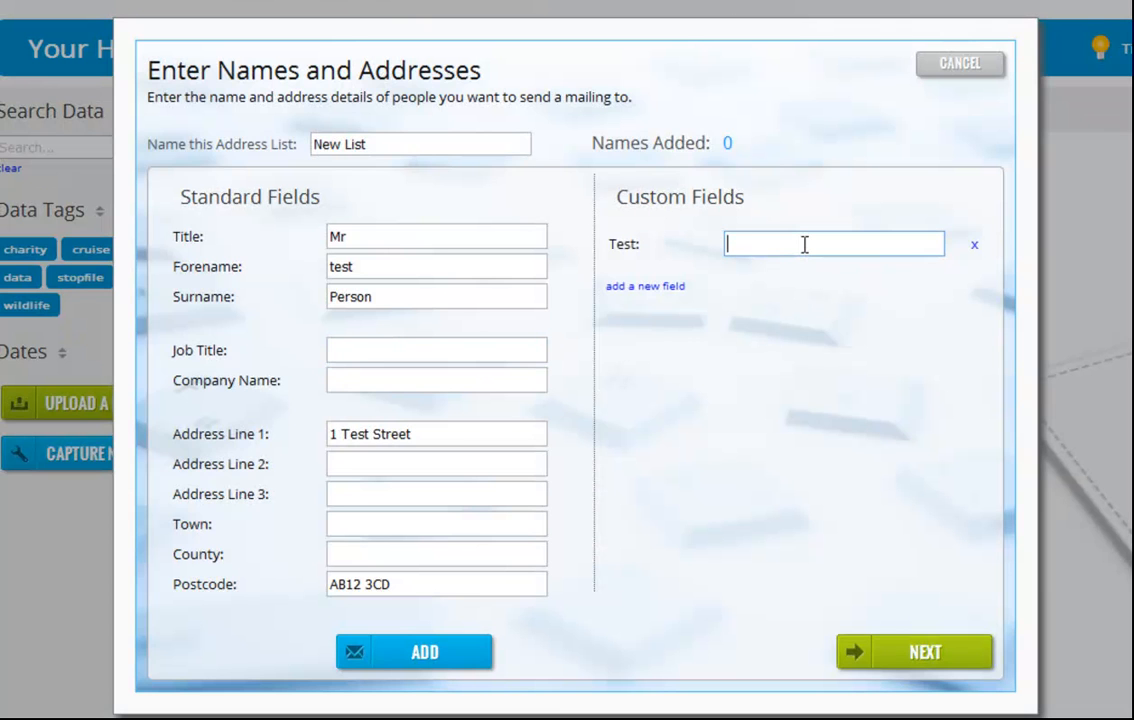
type("123")
left_click(974, 246)
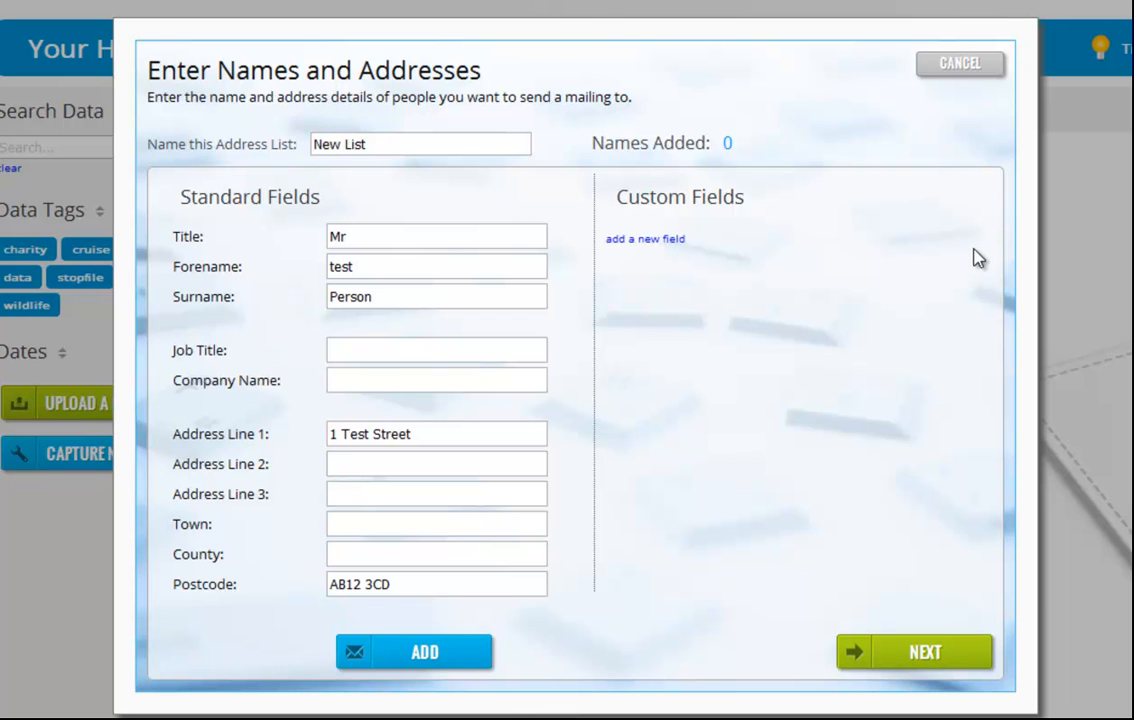
Step: Finish the new list, adding the current recipient to the collection
left_click(919, 654)
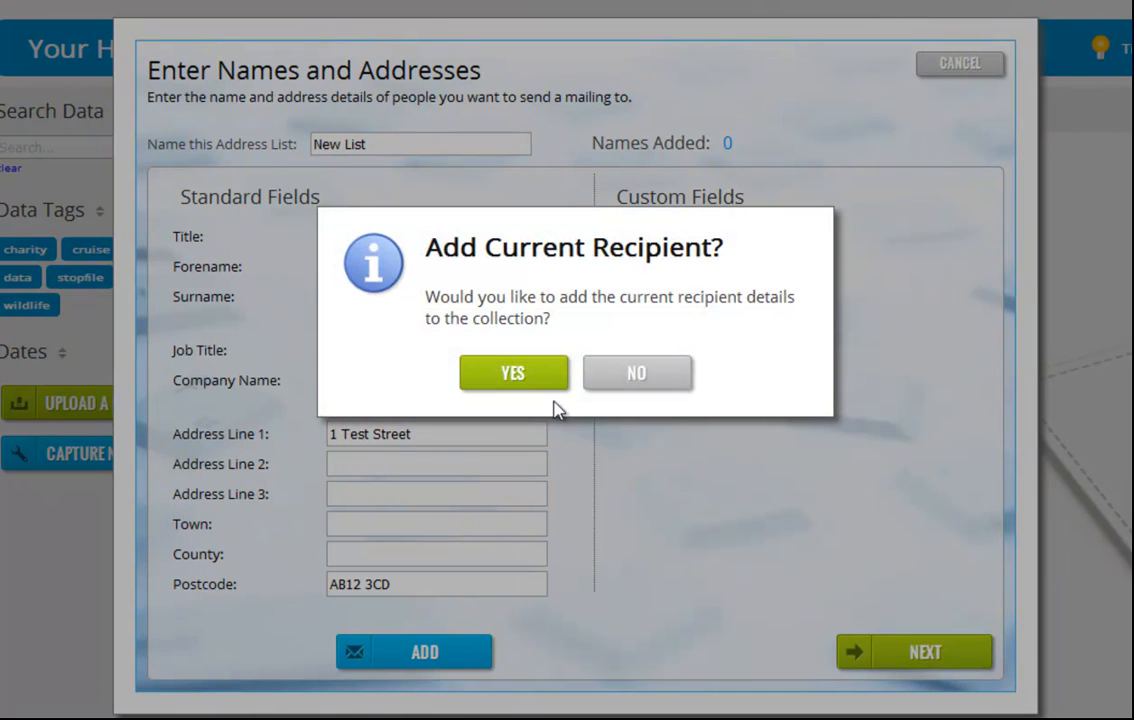
left_click(507, 376)
left_click_drag(415, 236, 980, 250)
left_click(990, 290)
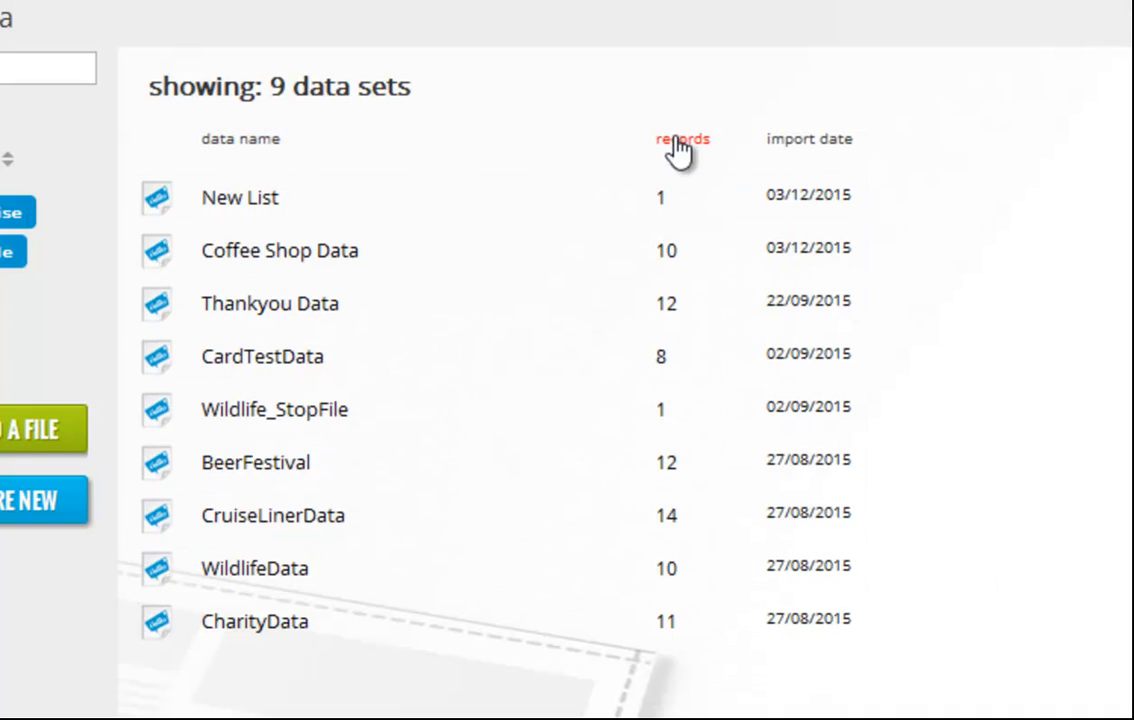
Step: Sort the data sets by import date, by records and by data name in both directions
left_click(840, 140)
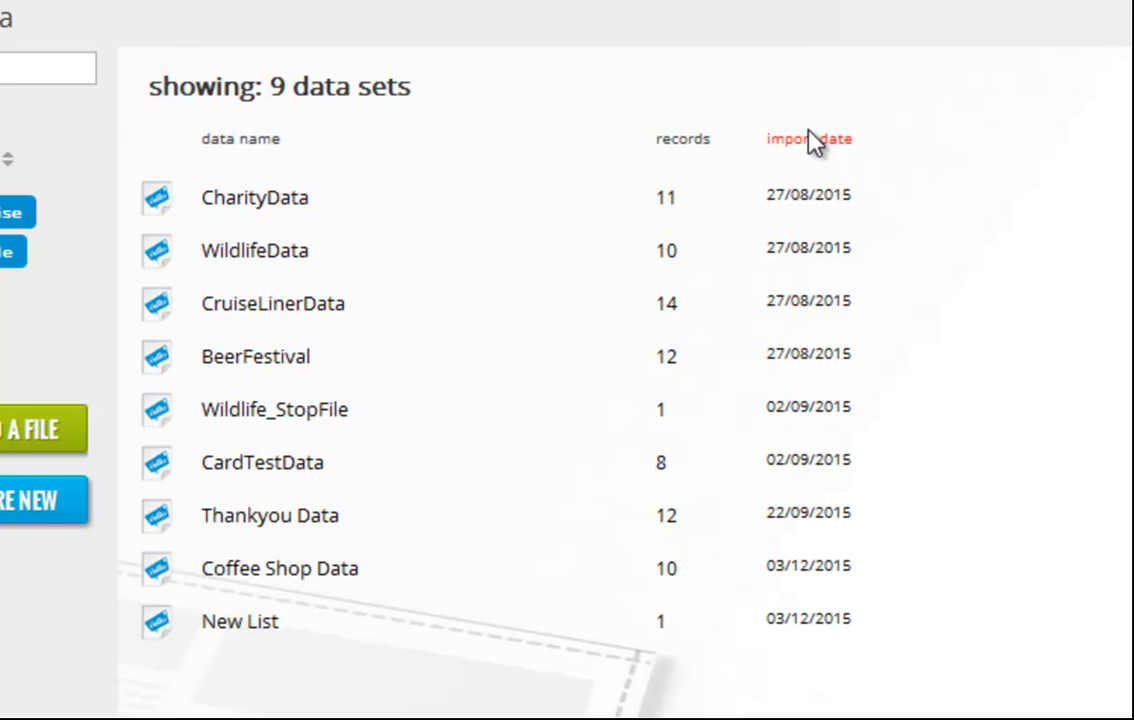
left_click(700, 145)
left_click(275, 150)
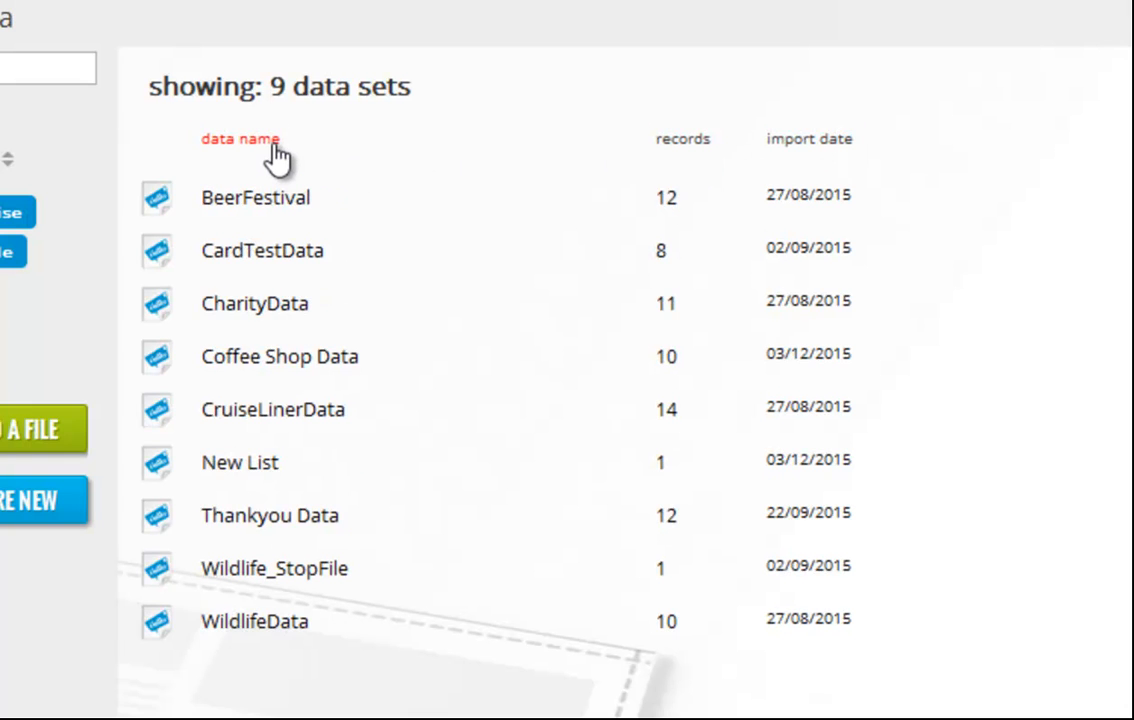
left_click(277, 152)
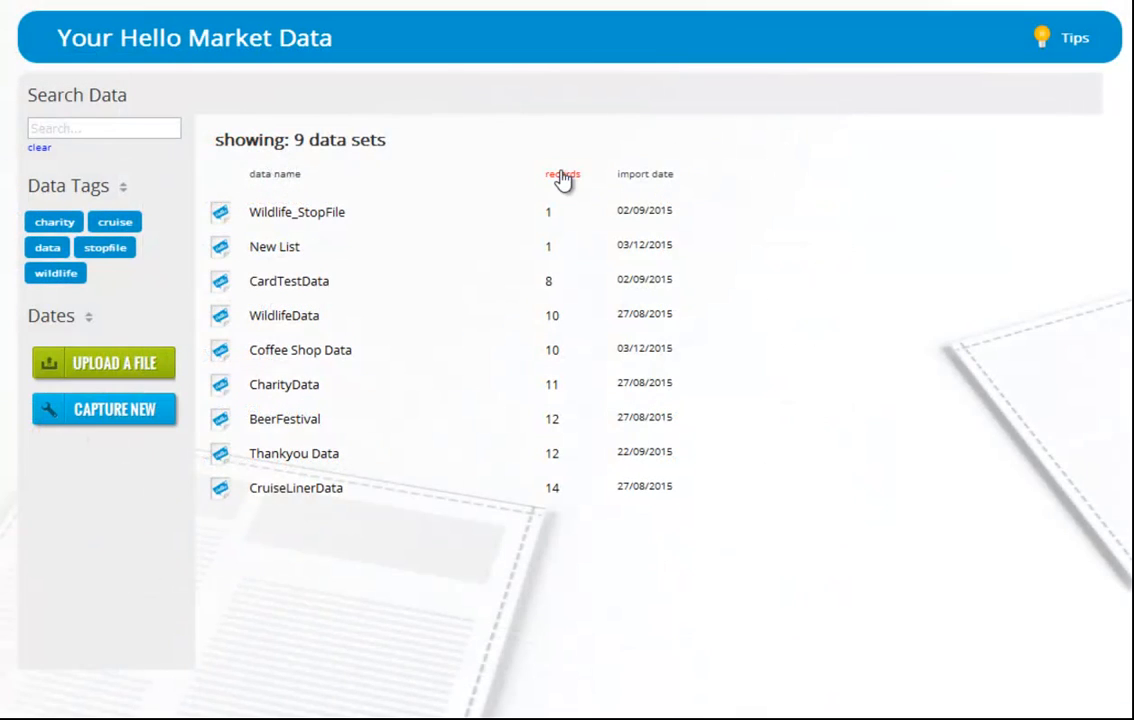
Step: Open the Wildlife_StopFile data set's details and set its description to description
mouse_move(339, 206)
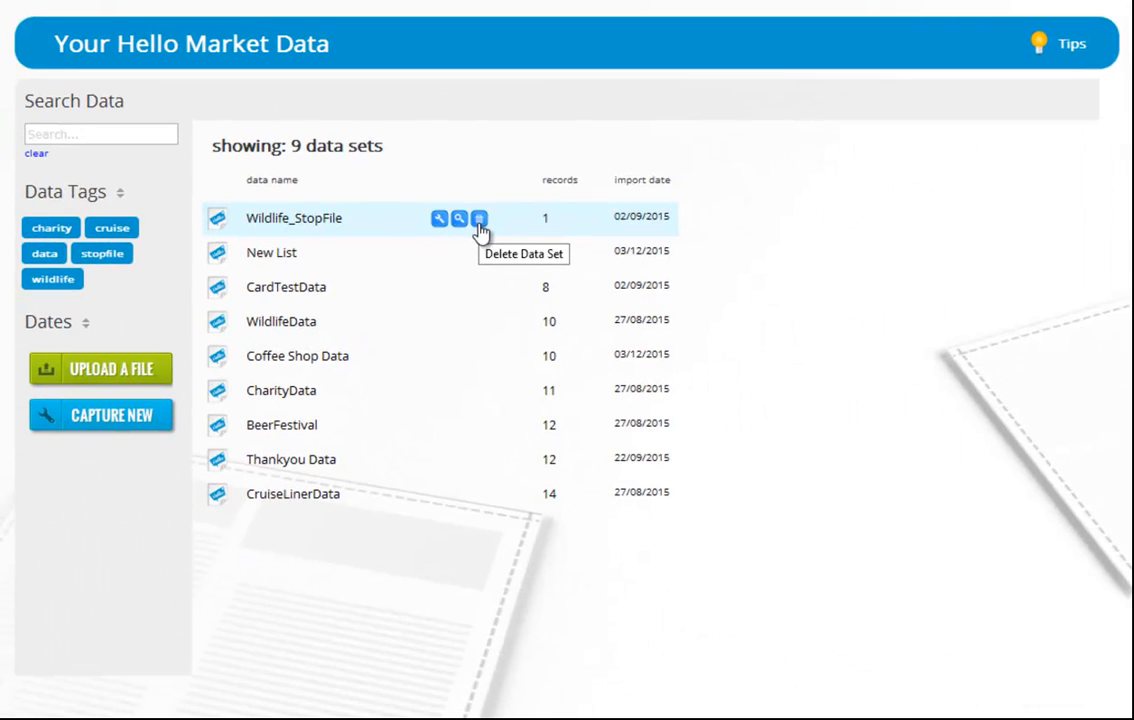
left_click(415, 212)
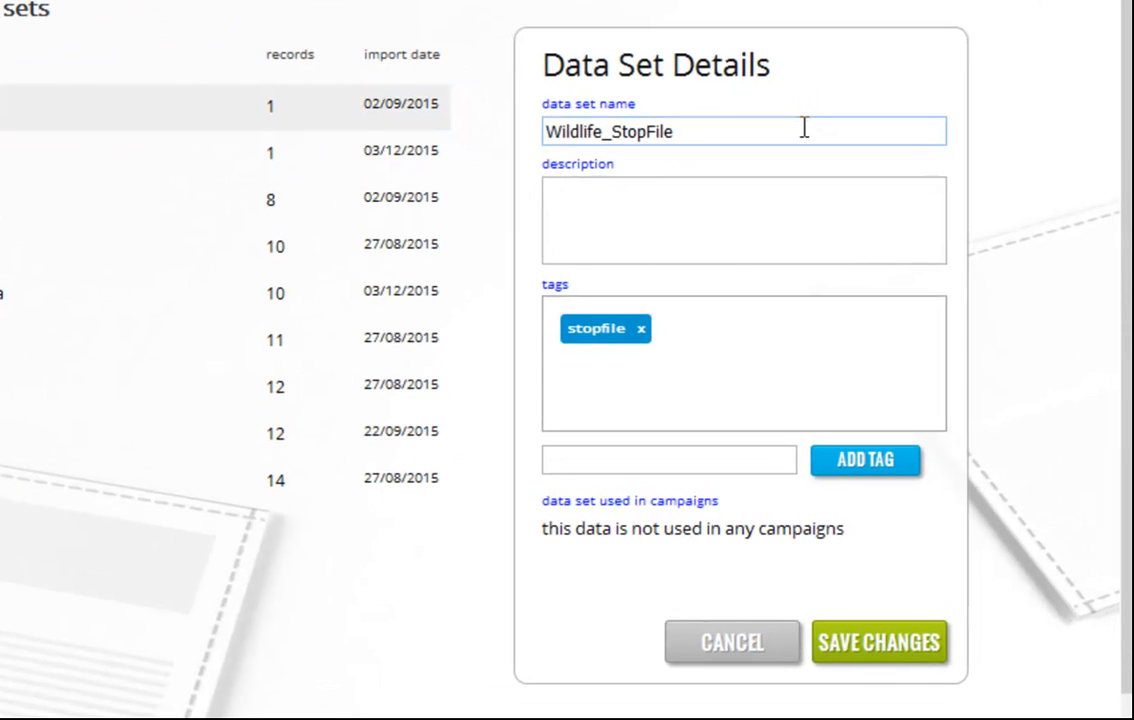
left_click(760, 215)
type("description")
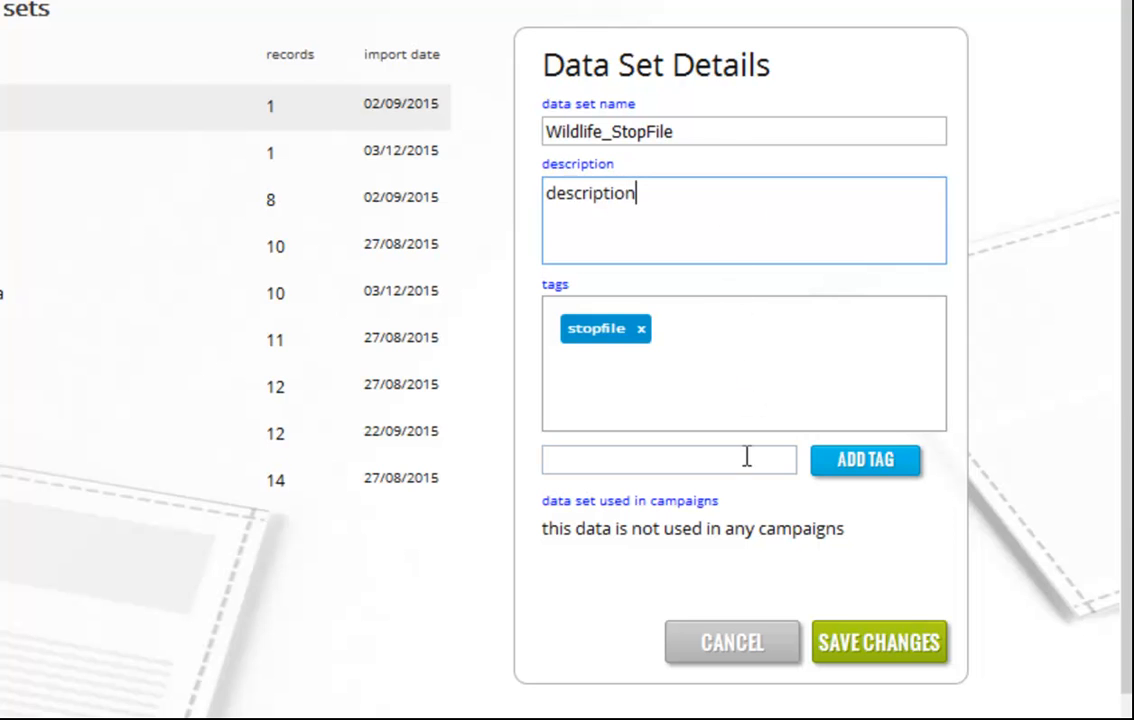
Step: Add the tag wildlife to the data set and save the changes
left_click(775, 463)
type("wildlige")
key("BackSpace")
key("BackSpace")
type("fe")
left_click(868, 468)
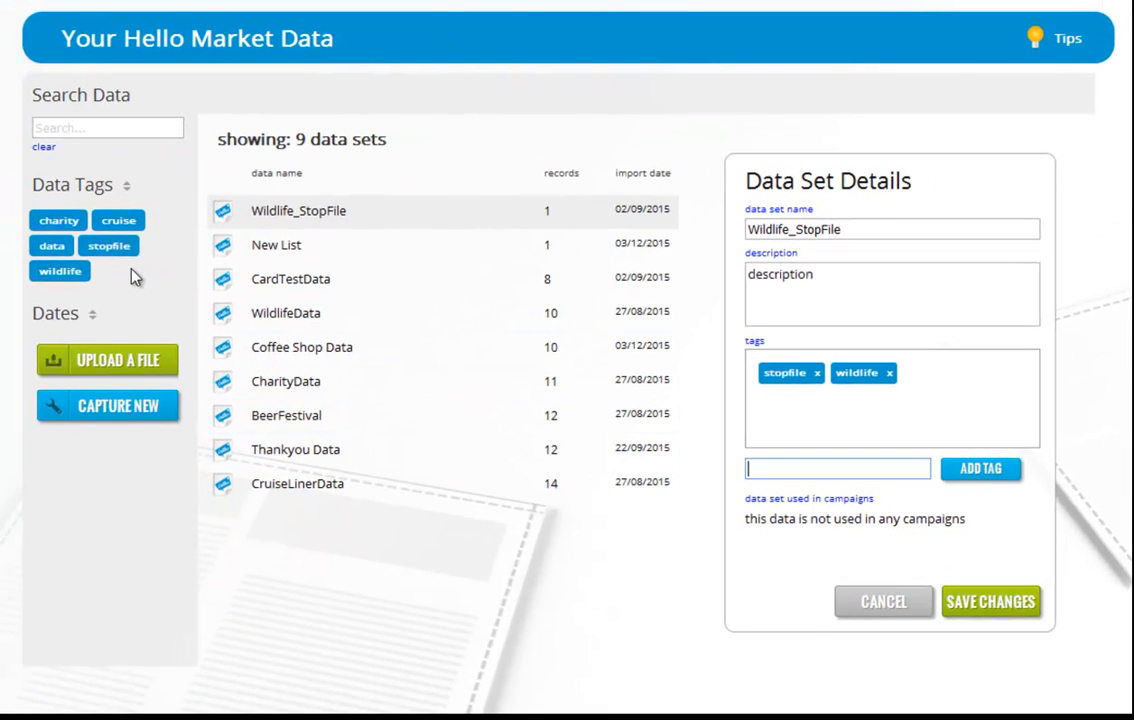
left_click(979, 612)
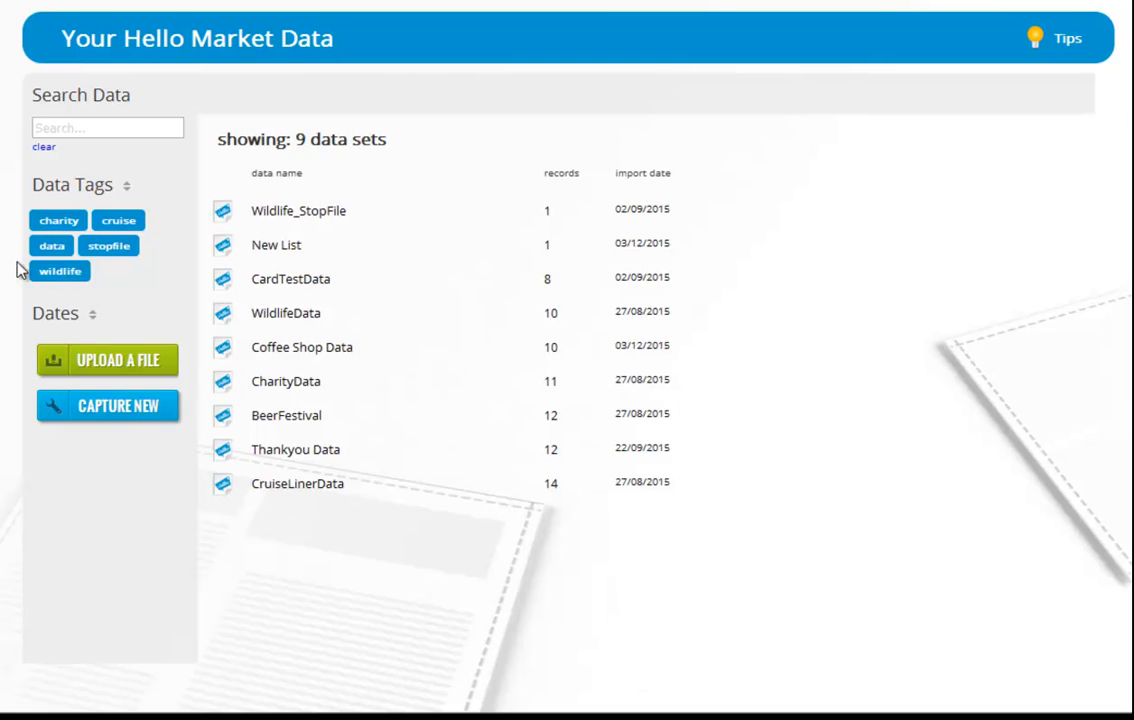
Step: Filter the data sets by the wildlife tag, then clear the tag filter
left_click(48, 274)
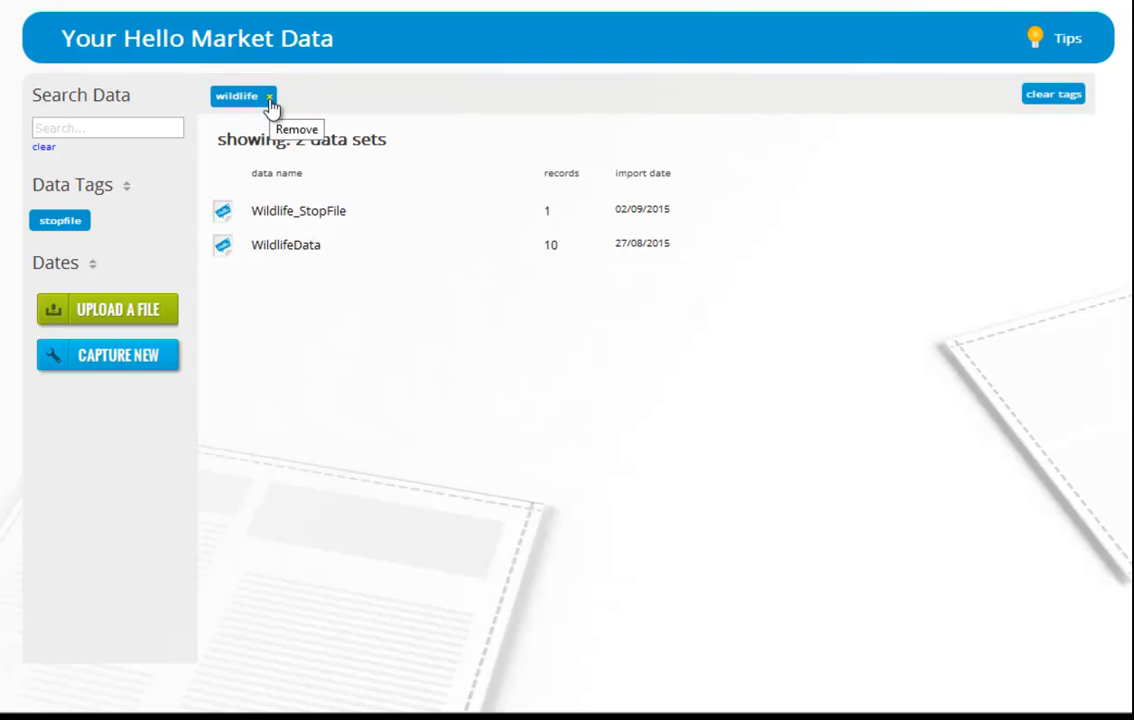
left_click(1047, 96)
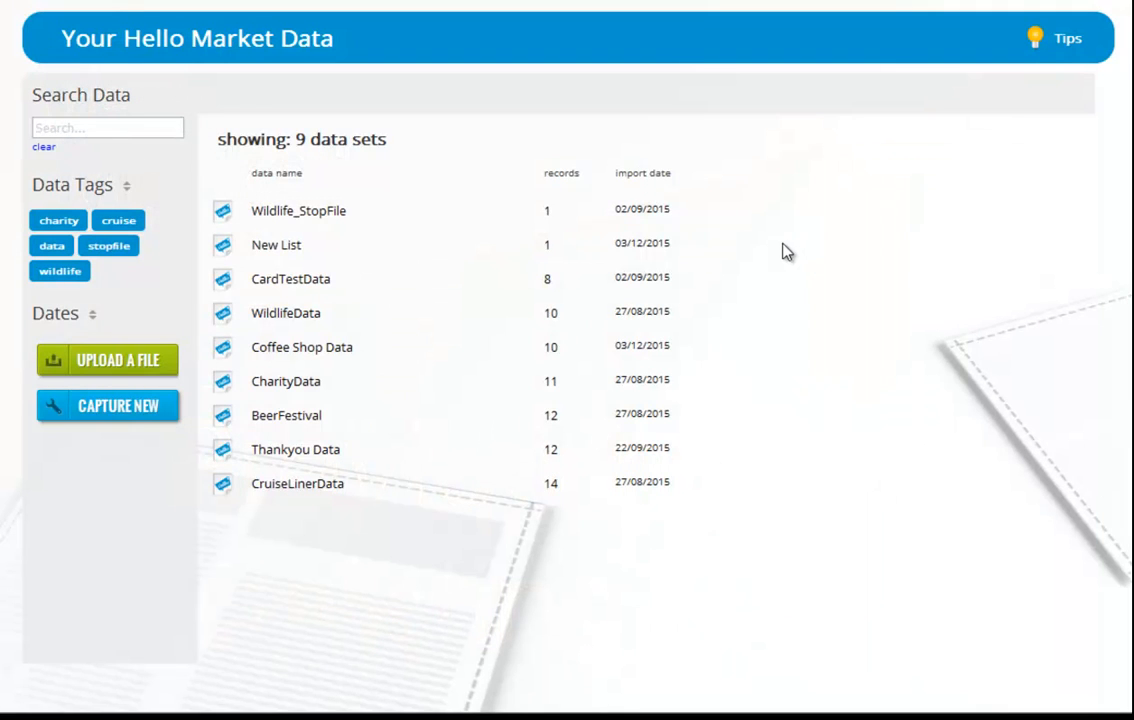
mouse_move(562, 242)
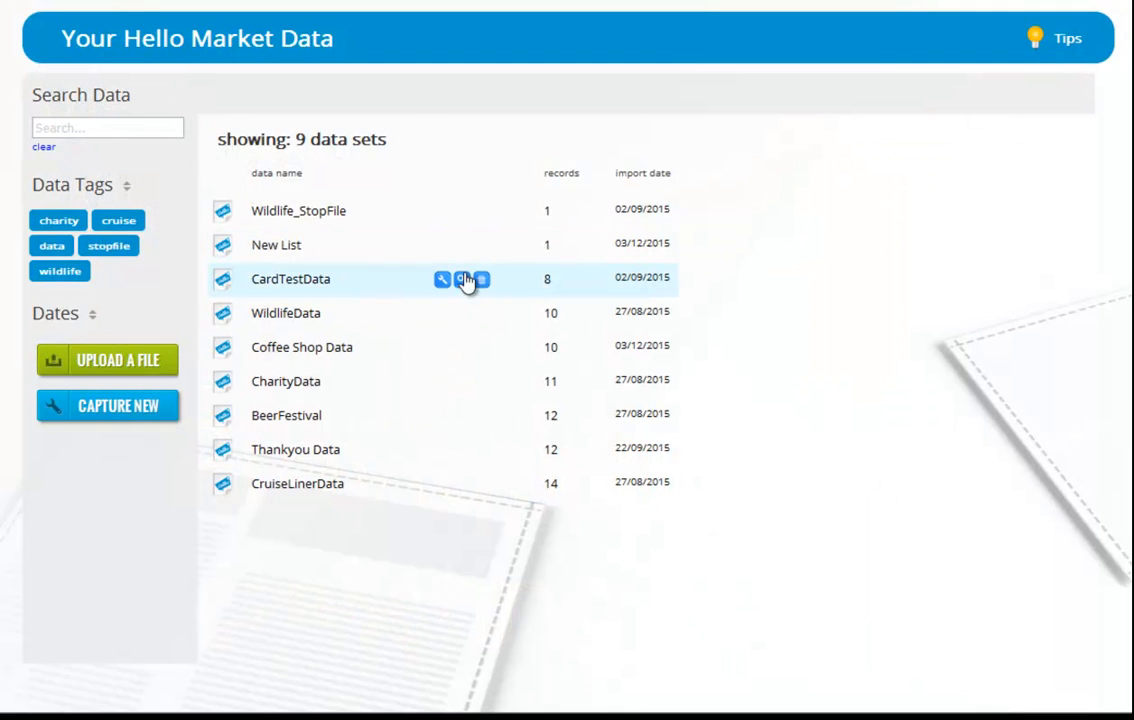
Step: Preview the CardTestData data set's records, scrolling across its columns, and close the preview
left_click(464, 281)
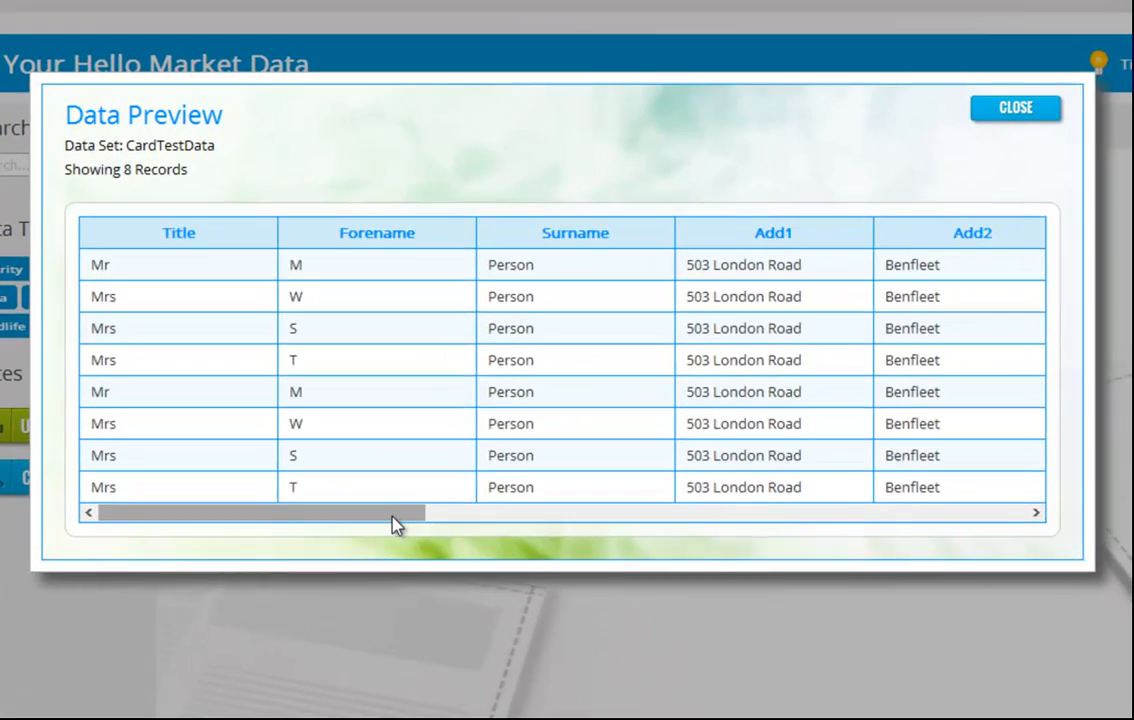
left_click_drag(409, 437, 607, 437)
left_click_drag(618, 535, 337, 494)
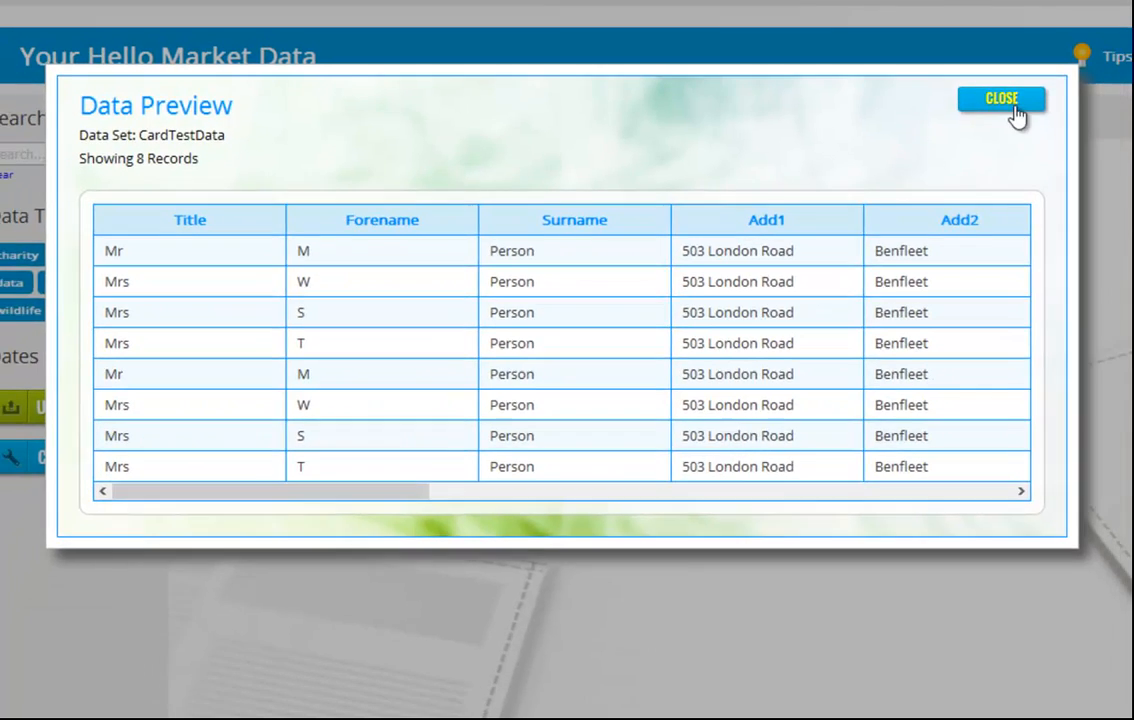
left_click(1012, 108)
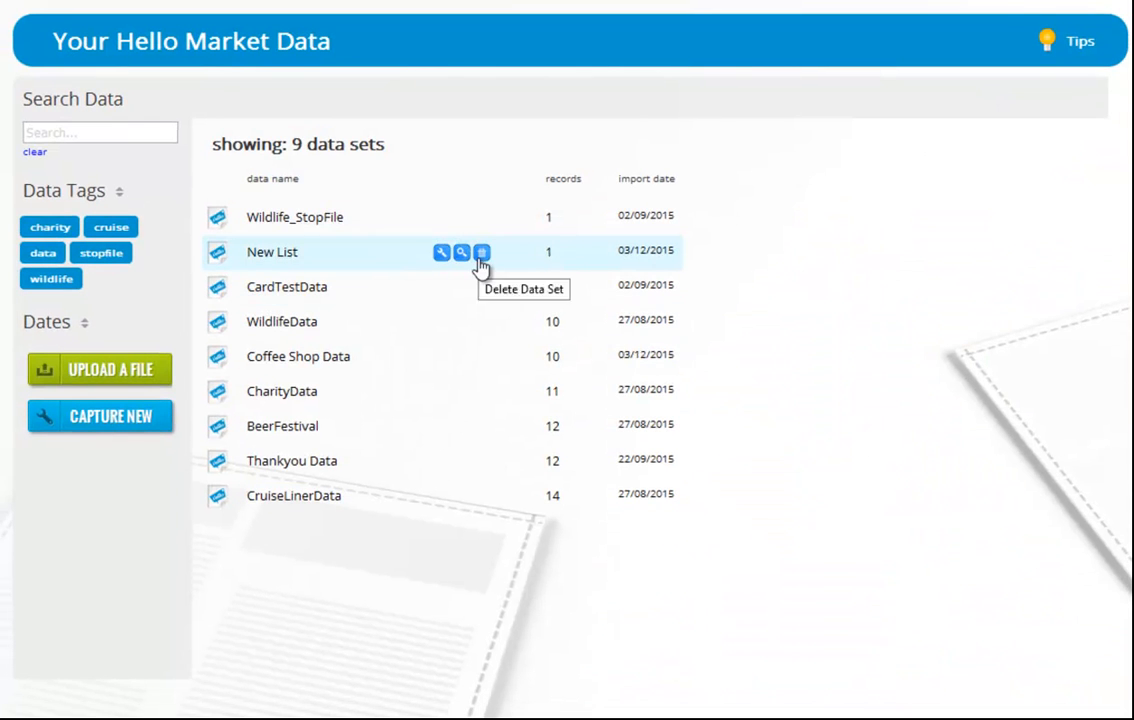
Step: Delete the New List data set and confirm the deletion
left_click(481, 254)
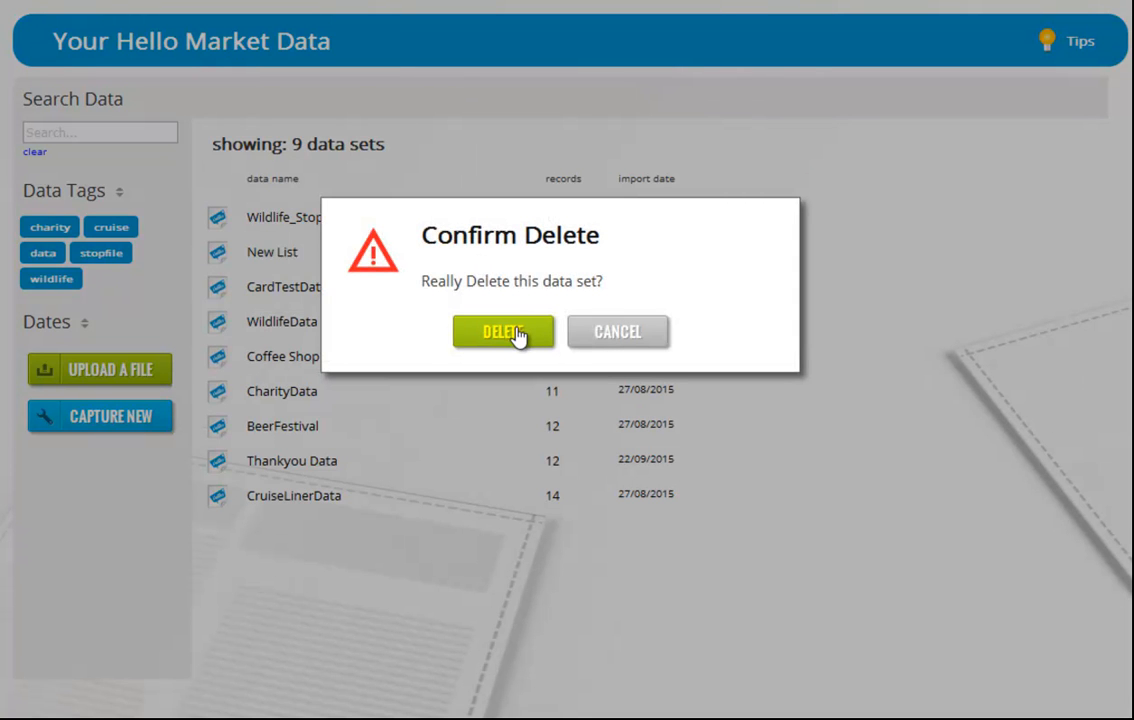
left_click(503, 331)
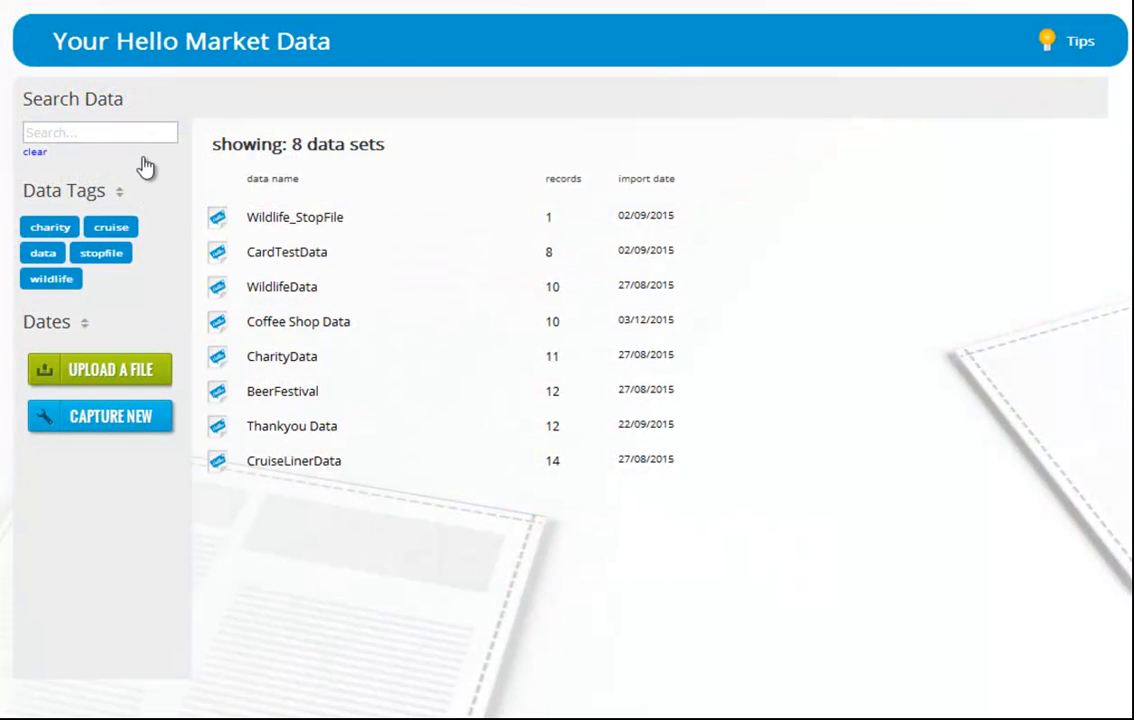
Step: Search the data sets for coffee, then clear the search
left_click(141, 136)
type("coffee")
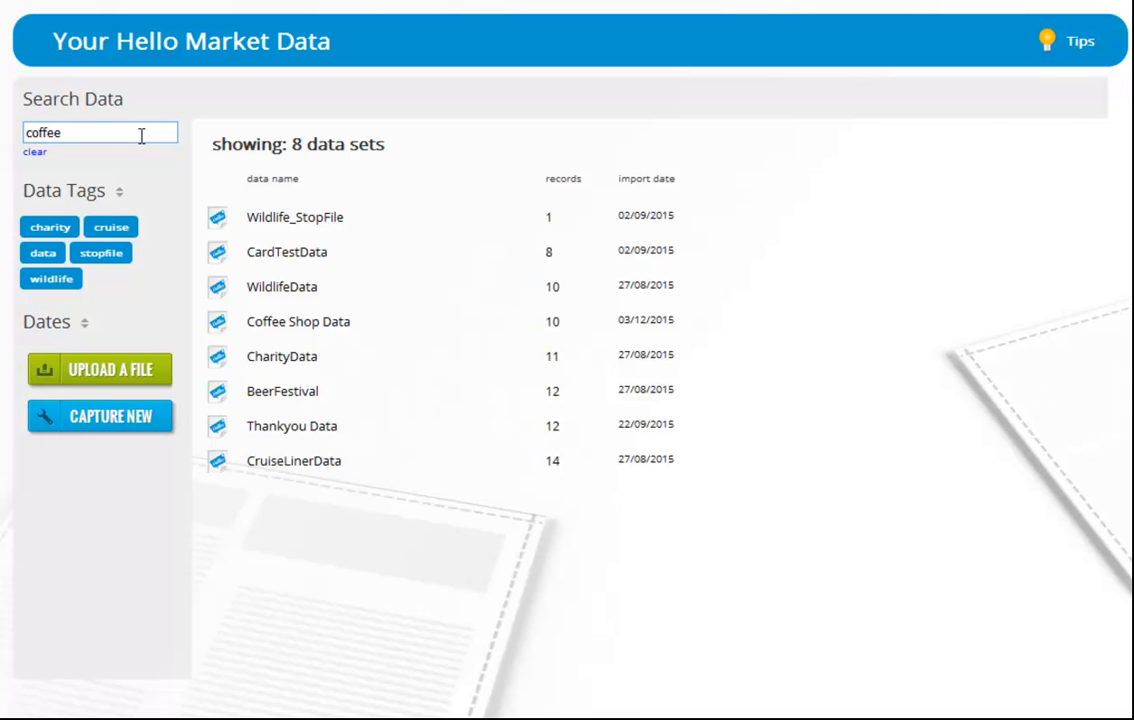
key("Return")
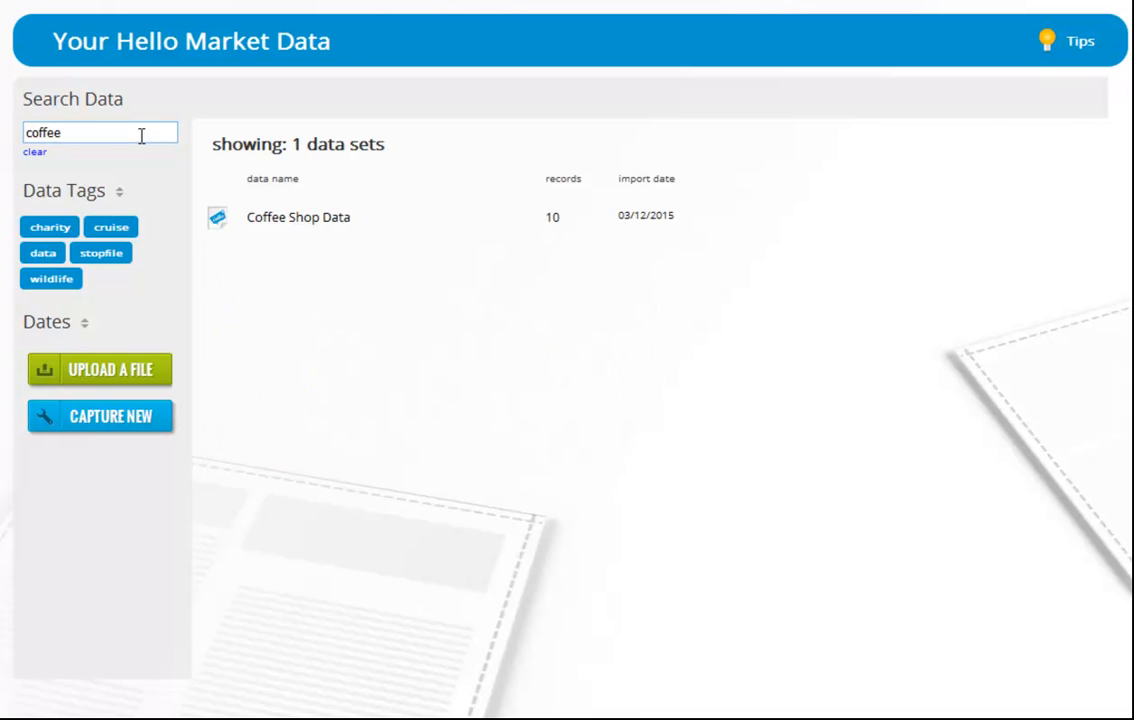
left_click(36, 152)
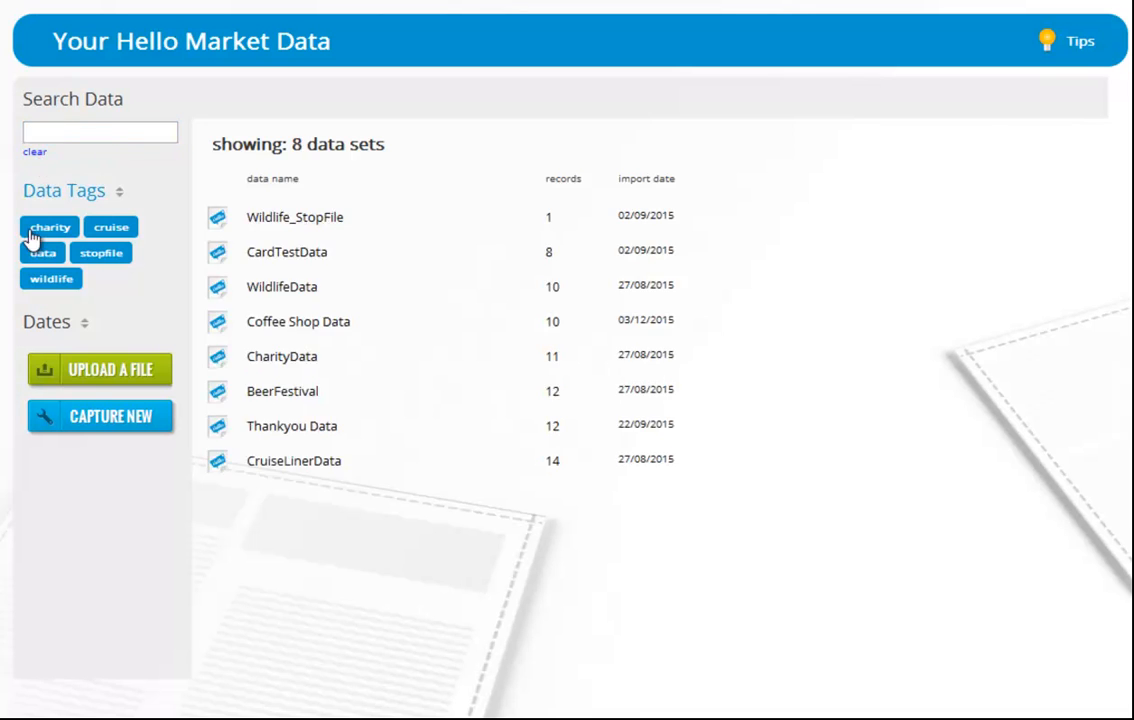
Step: Expand the Dates filter to show the date range options
left_click(40, 321)
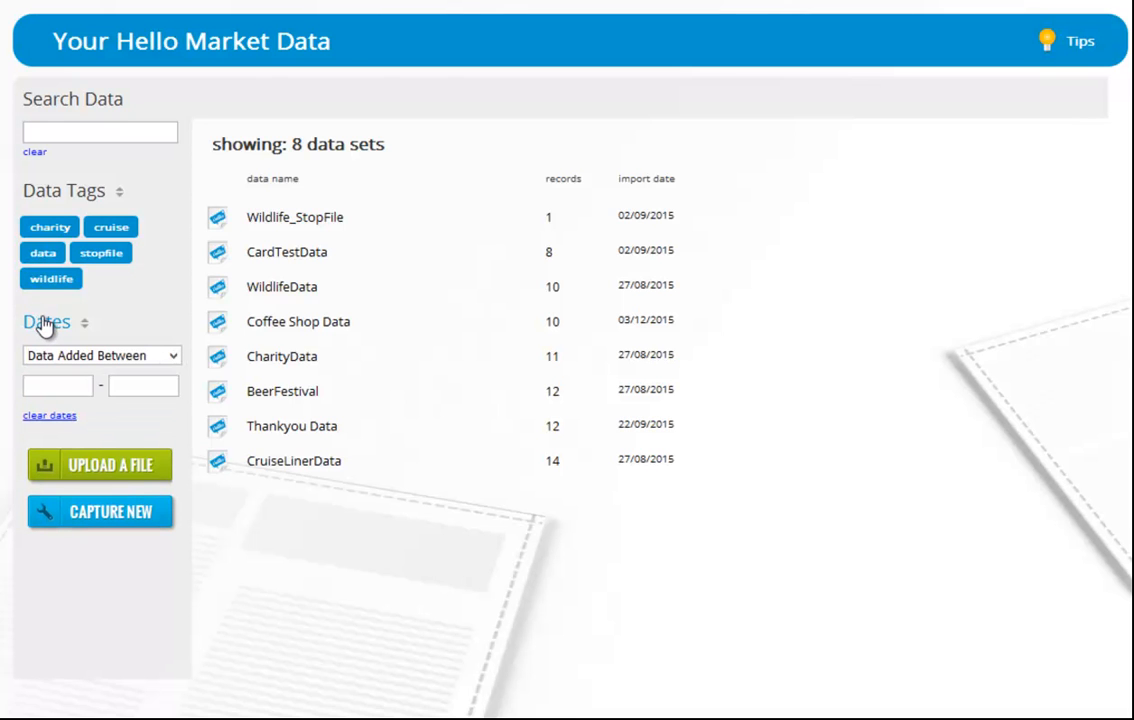